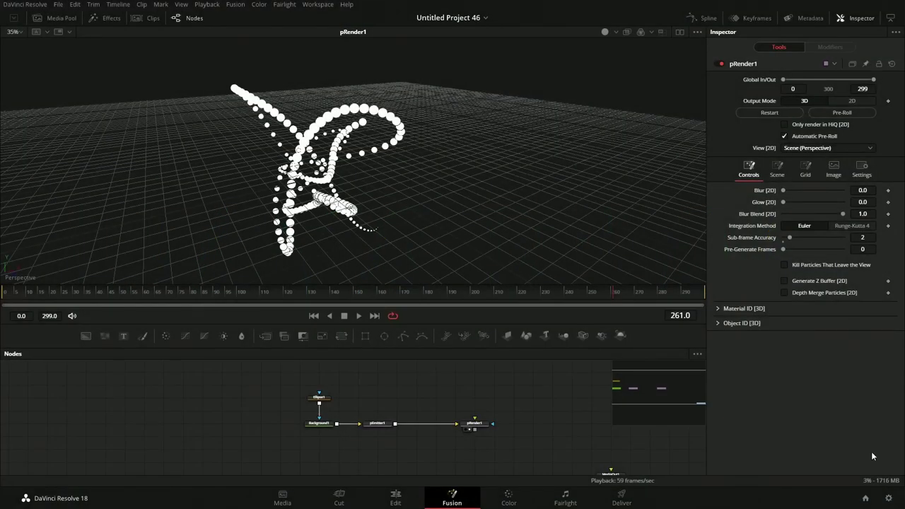
- Move the MediaOut1 node to the right of pRender1 to free space in the node graph
left_click_drag(528, 409, 446, 387)
left_click(354, 402)
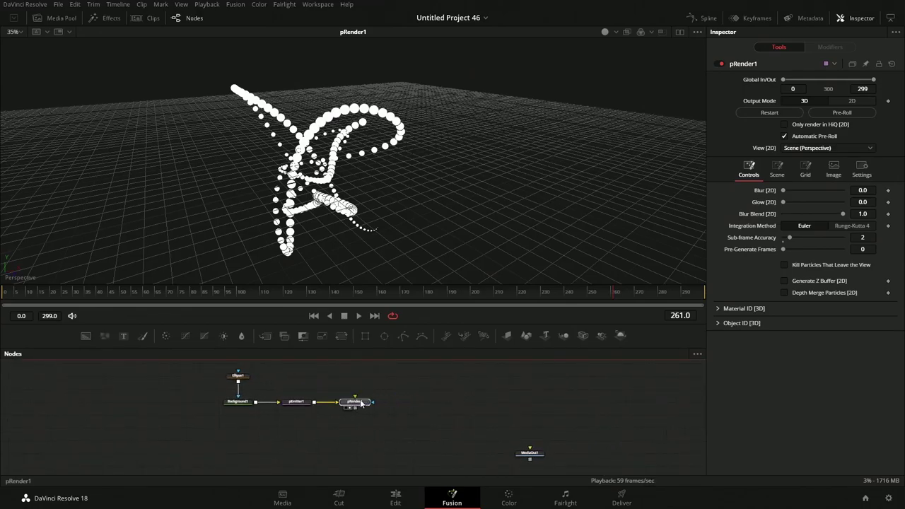
left_click_drag(532, 458, 607, 458)
left_click_drag(492, 398, 474, 399)
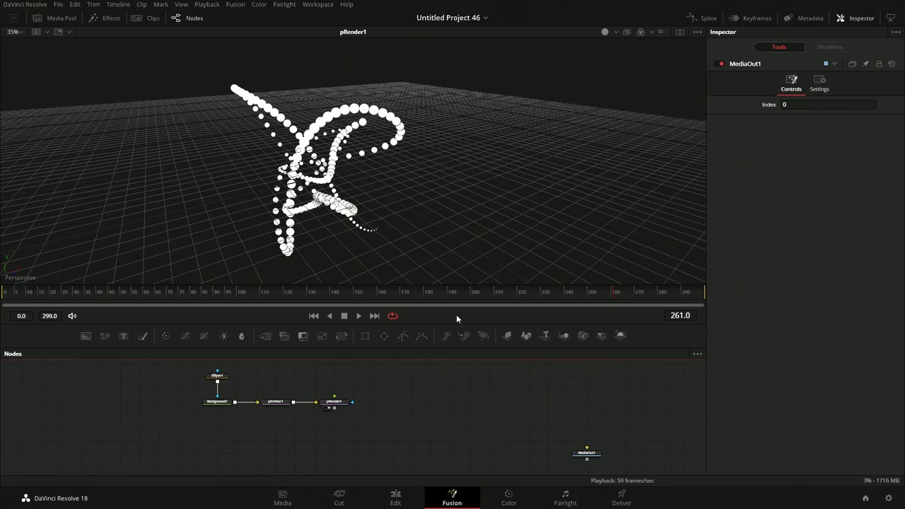
left_click_drag(420, 401, 413, 417)
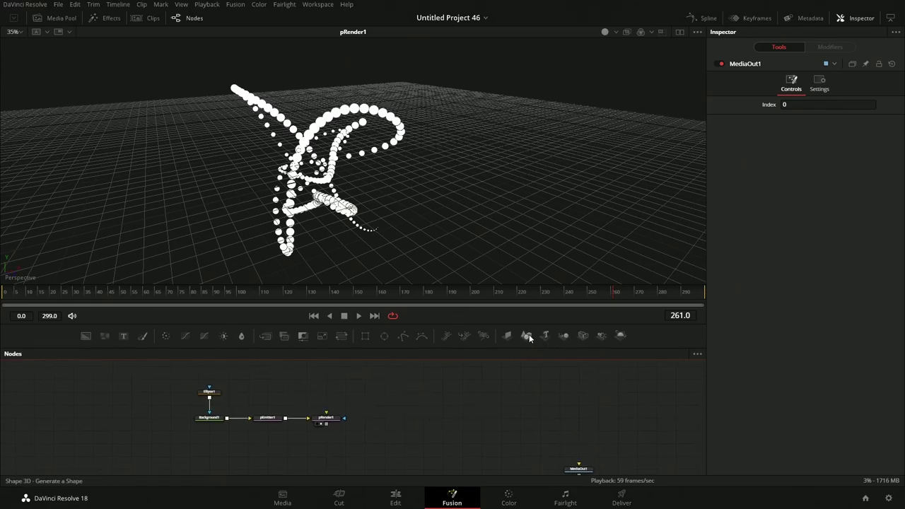
- Add a Shape3D node, set its shape to Sphere, and show it in the viewer
left_click_drag(530, 335, 416, 389)
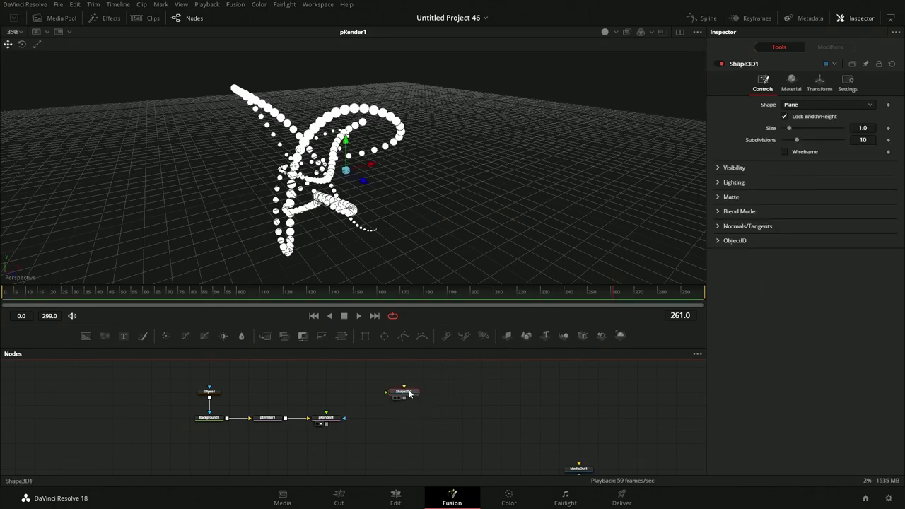
left_click(803, 105)
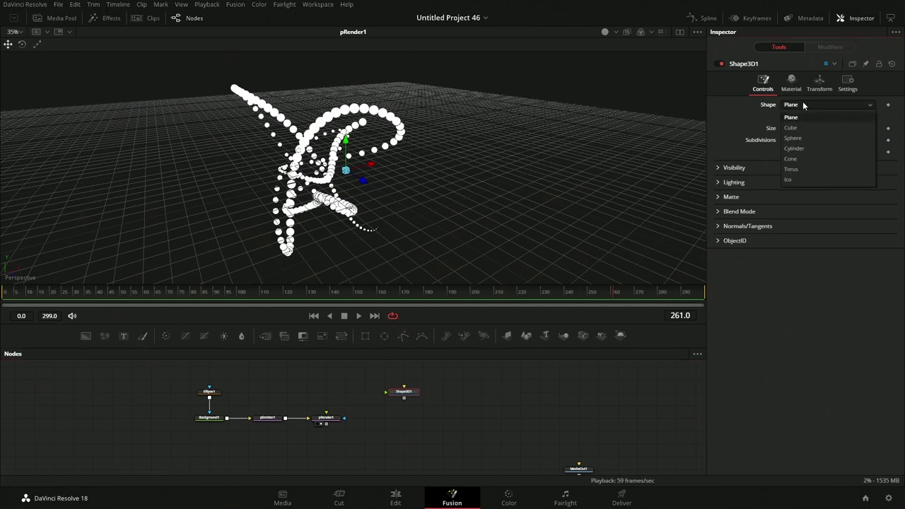
left_click(807, 137)
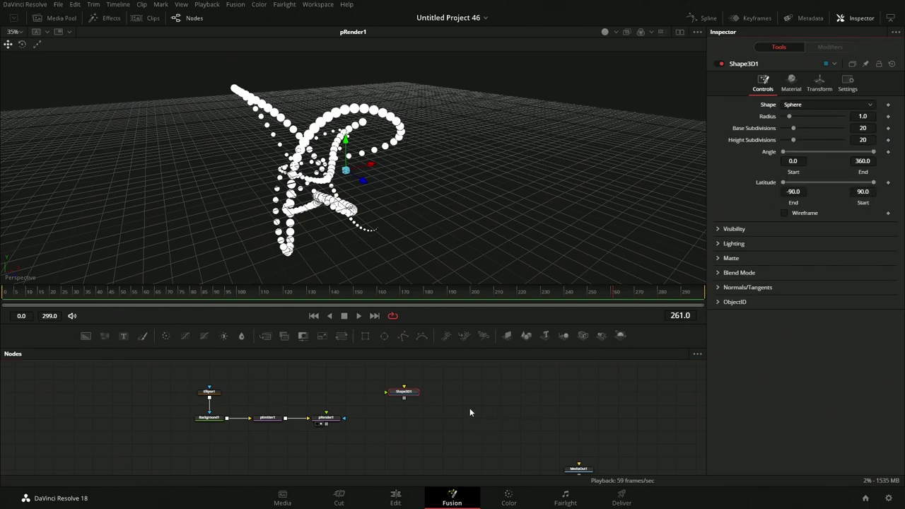
key("1")
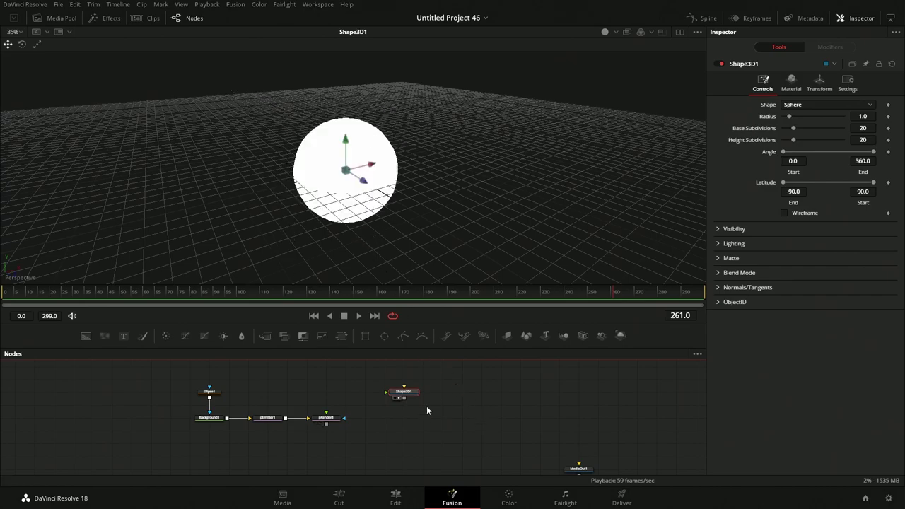
left_click(473, 419)
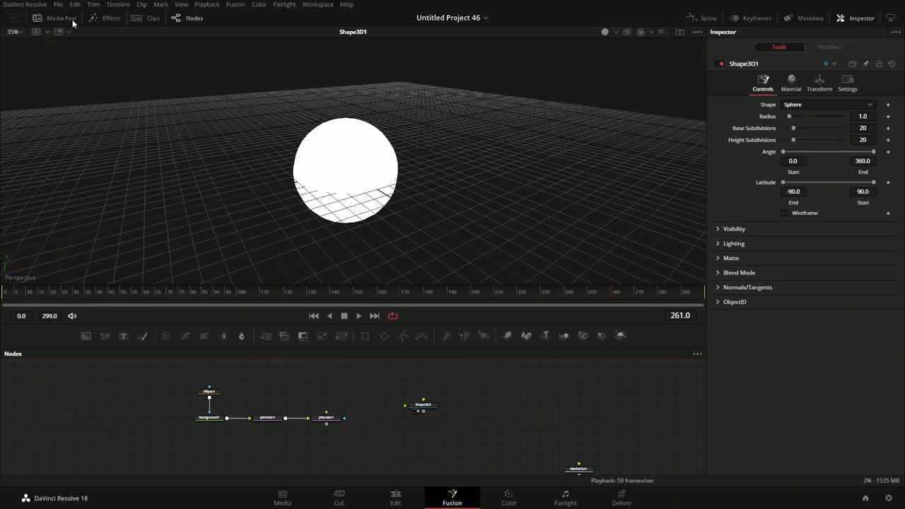
- Browse the Effects library to Templates > Fusion > Shaders and widen the panel
left_click(111, 19)
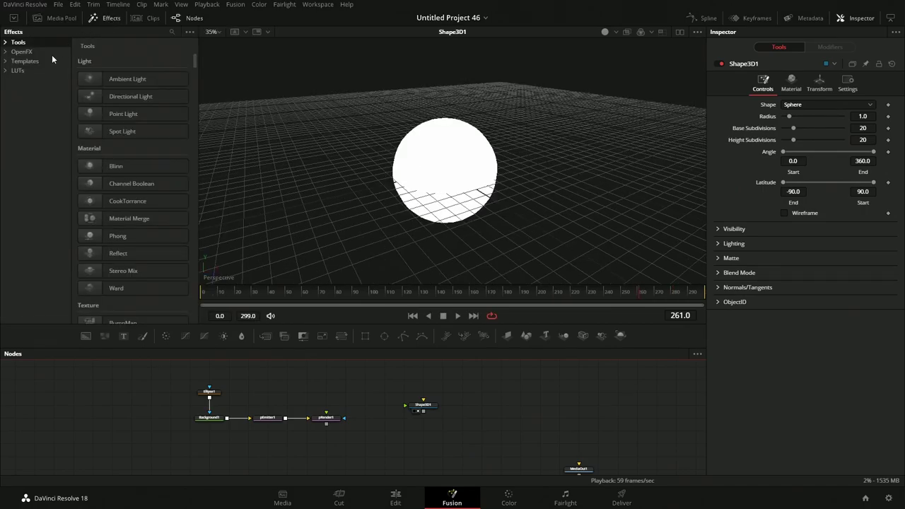
left_click(6, 61)
left_click(14, 80)
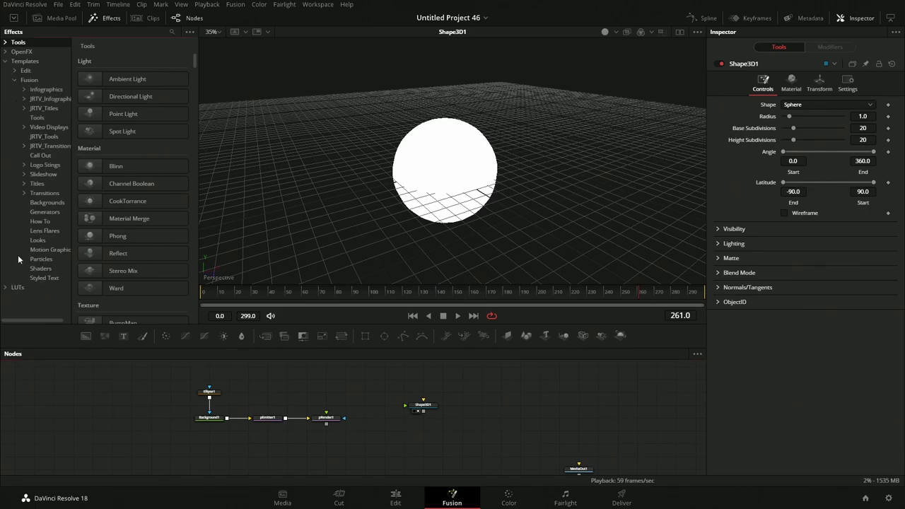
left_click(44, 270)
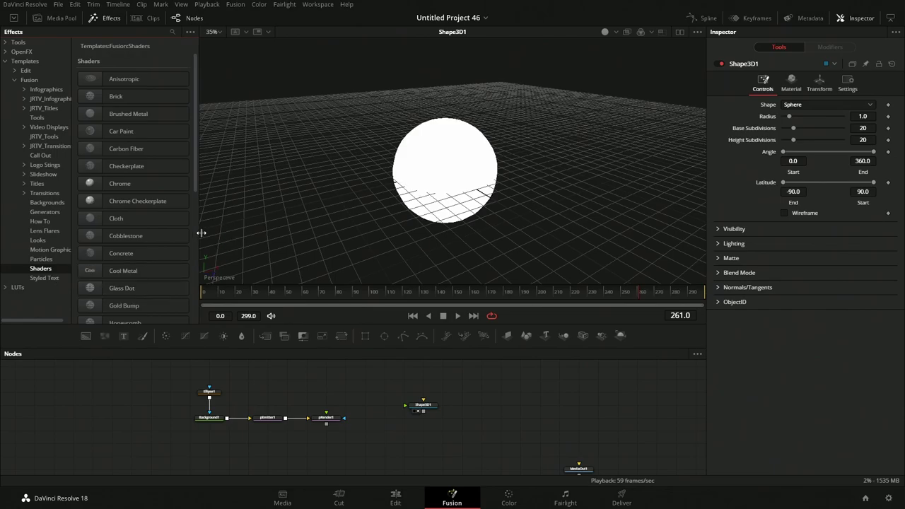
left_click_drag(198, 236, 232, 230)
- Add Chrome Checkerplate and Brushed Metal shaders, then delete the Chrome_Checker node
double_click(139, 202)
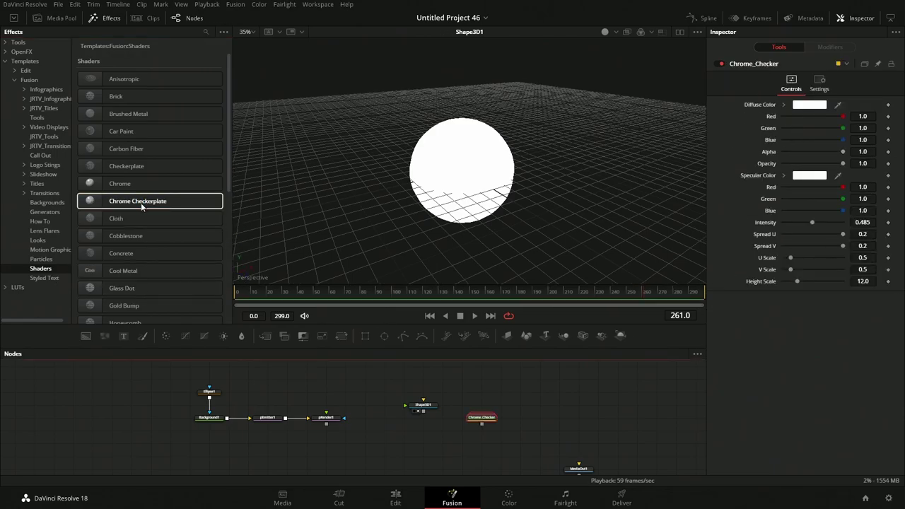
left_click_drag(457, 216, 563, 270)
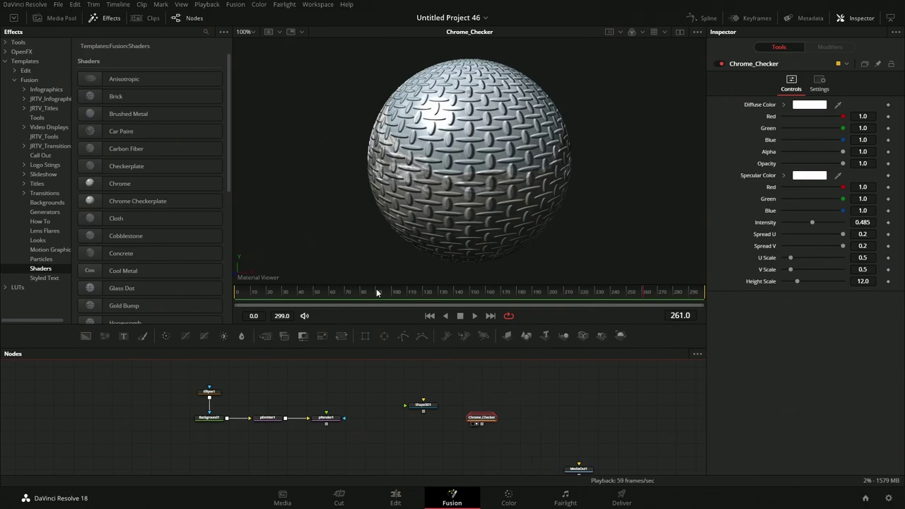
mouse_move(229, 147)
left_mouse_down()
mouse_move(241, 207)
mouse_move(236, 129)
mouse_move(204, 132)
mouse_move(491, 393)
mouse_move(456, 392)
left_mouse_up()
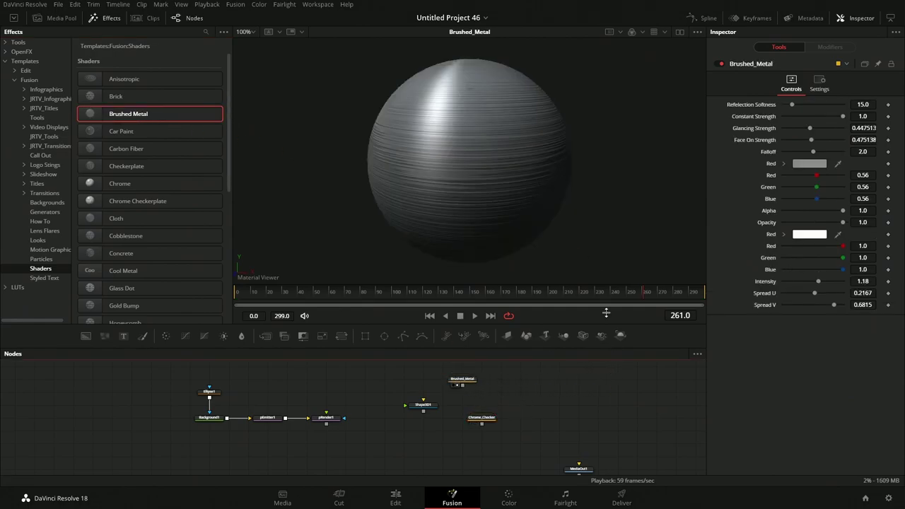
left_click(490, 418)
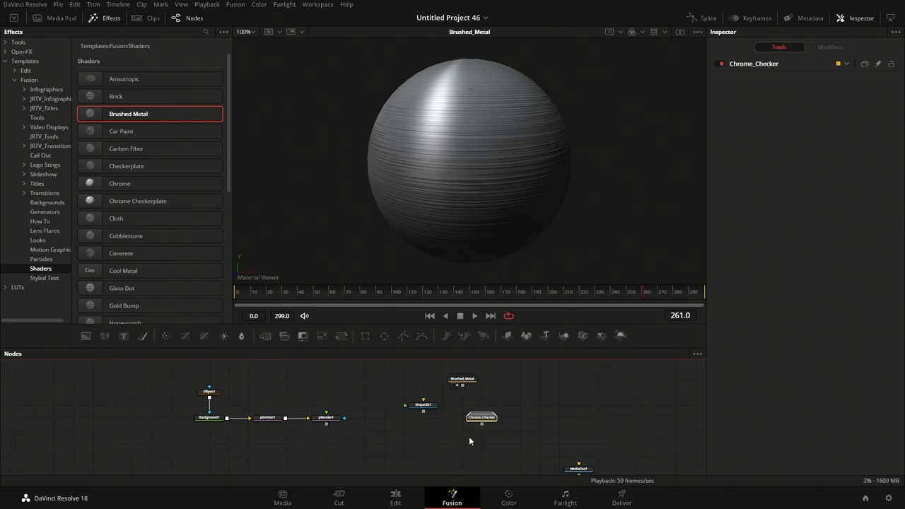
key("Delete")
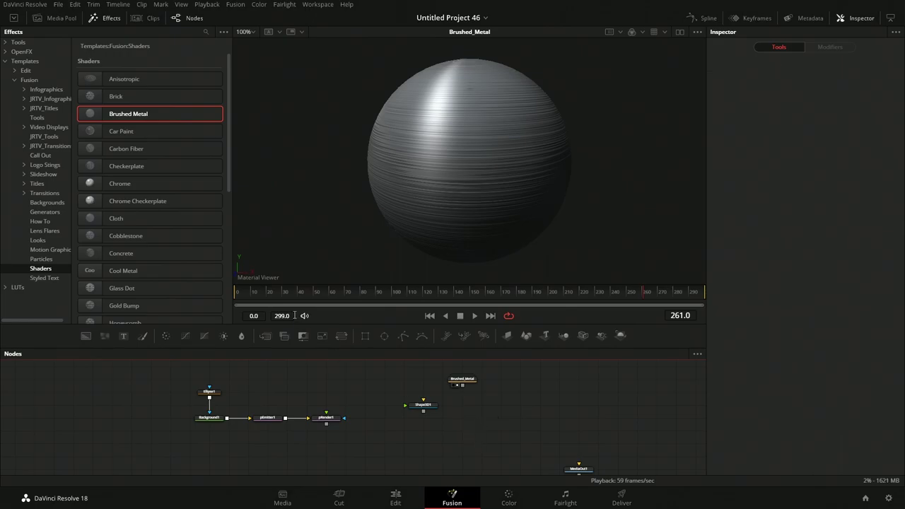
- Collapse the Brushed_Metal group into a single node
left_click(110, 20)
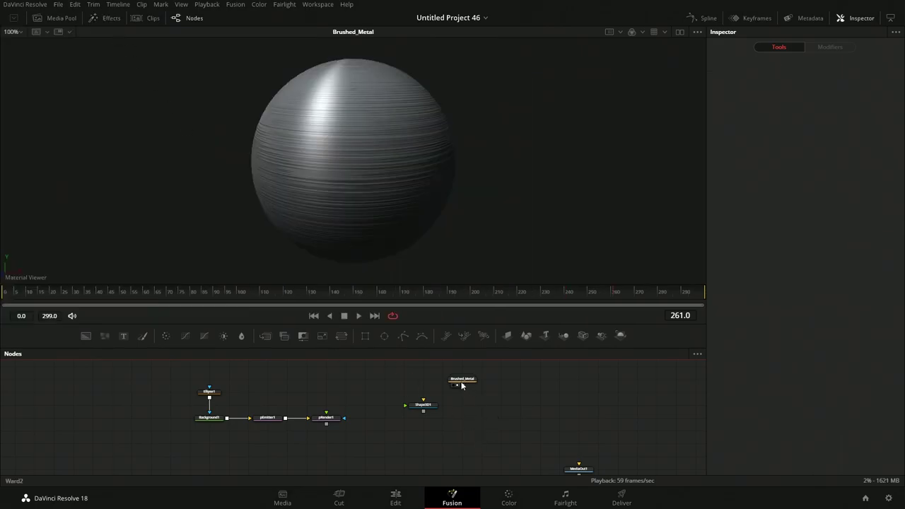
left_click_drag(450, 375, 559, 393)
left_click_drag(463, 381, 545, 390)
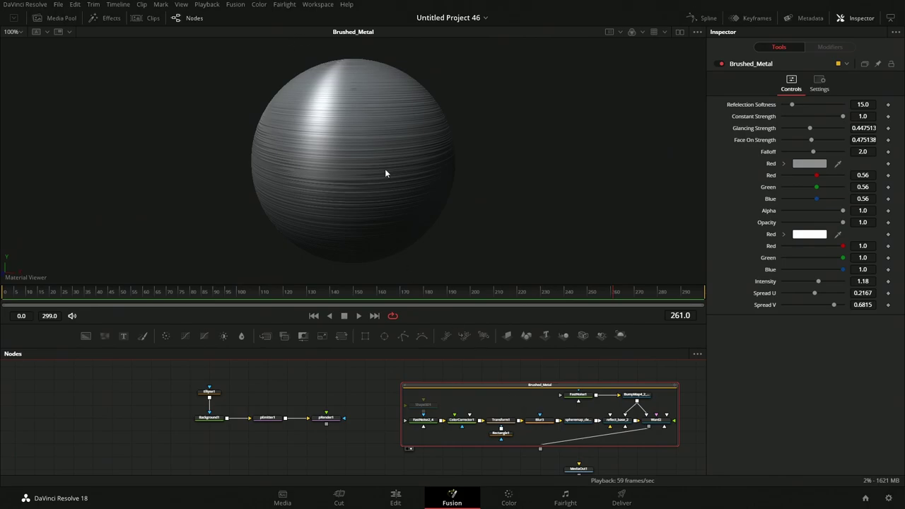
right_click(542, 385)
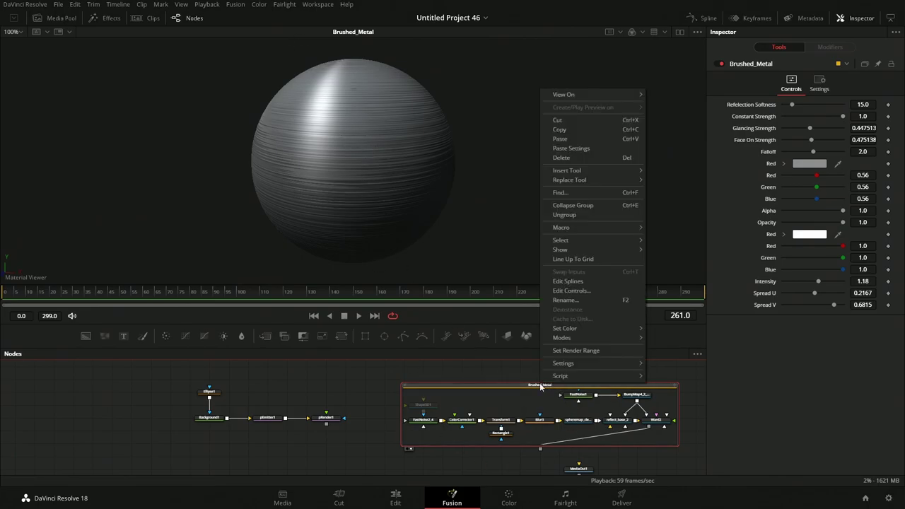
left_click(573, 205)
- Wire Brushed_Metal into Shape3D1's material input and view the brushed-metal sphere
mouse_move(541, 393)
left_mouse_down()
mouse_move(403, 368)
mouse_move(423, 402)
left_mouse_up()
left_click(423, 405)
key("1")
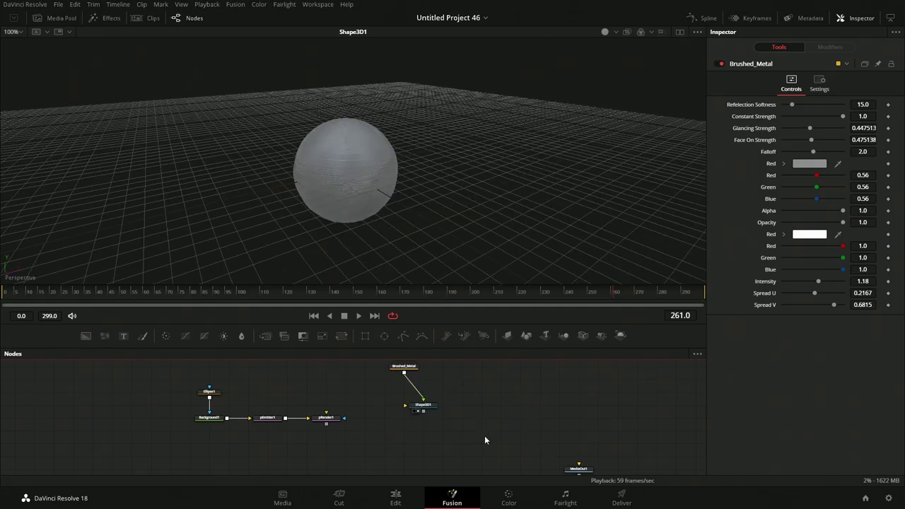
left_click_drag(367, 239, 375, 196)
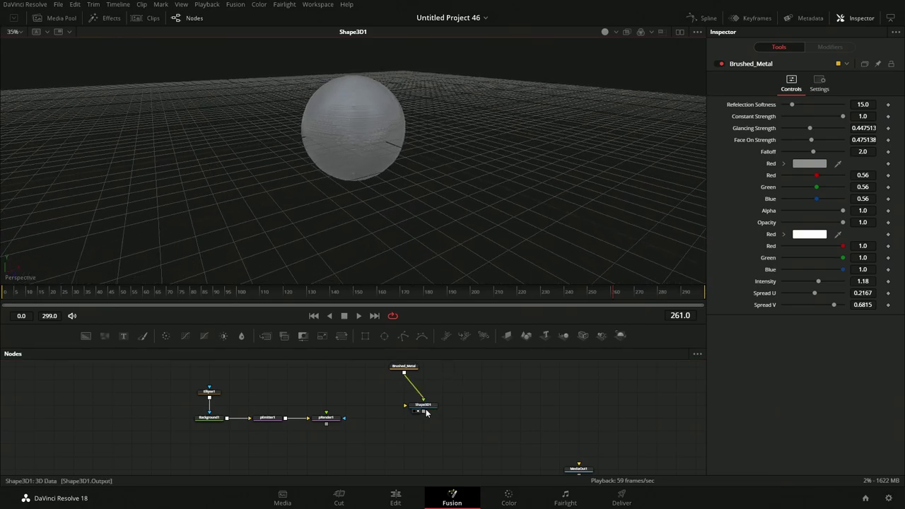
left_click_drag(423, 405, 403, 392)
left_click_drag(446, 415, 524, 434)
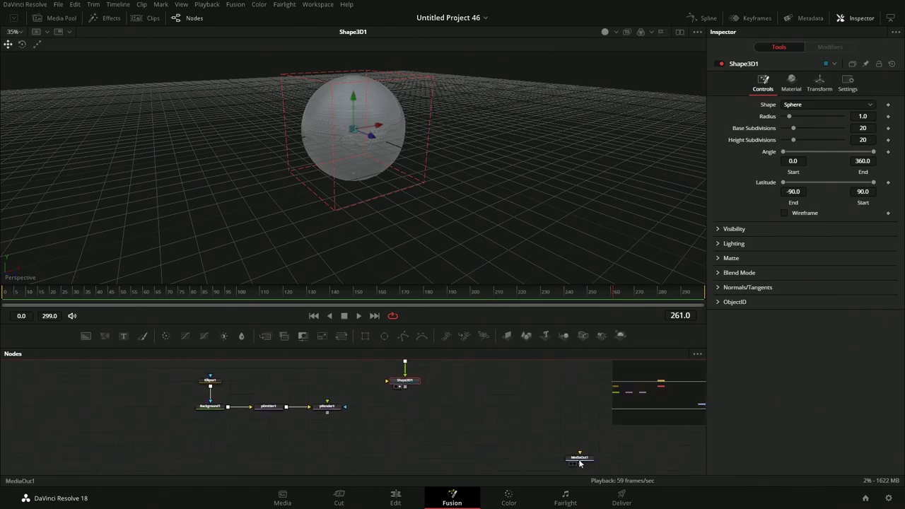
- Add a Camera3D, merge it with the sphere in Merge3D1, and wire Merge3D1 into Renderer3D1
left_click_drag(331, 448, 362, 445)
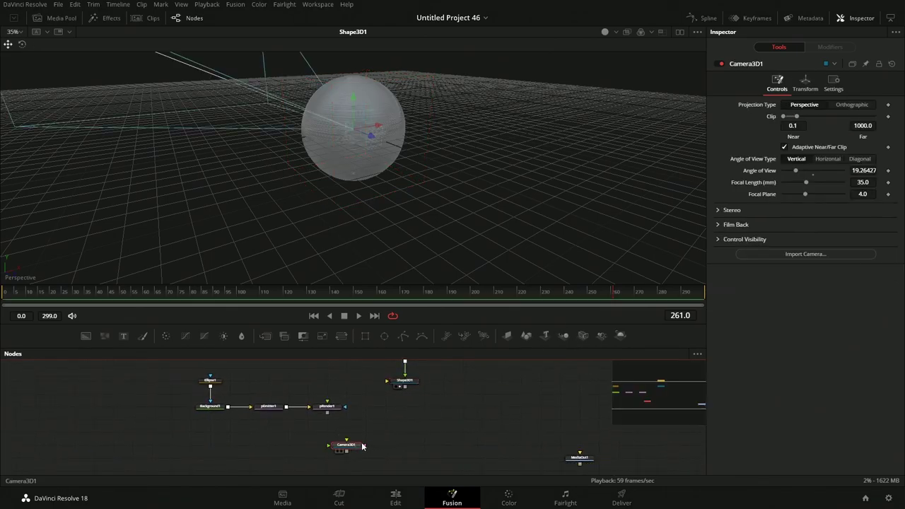
left_click_drag(620, 335, 520, 442)
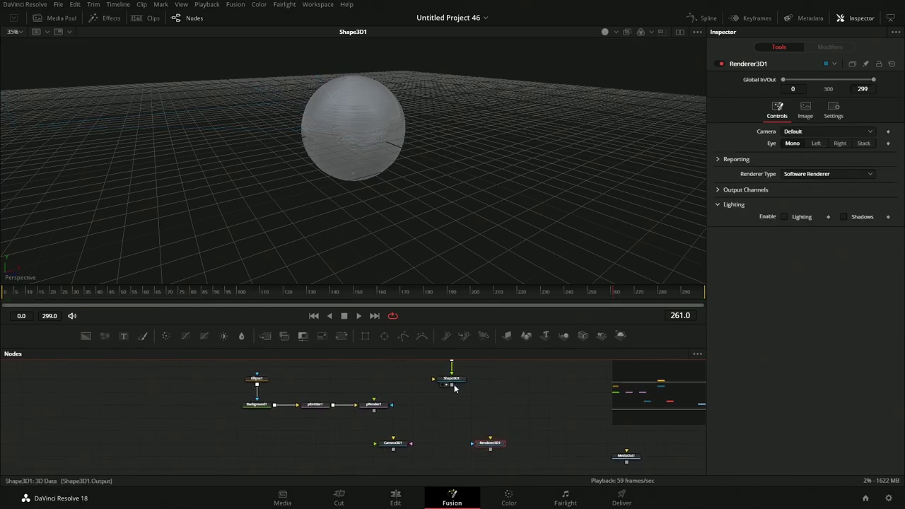
left_click_drag(448, 391, 395, 444)
left_click_drag(502, 447, 542, 447)
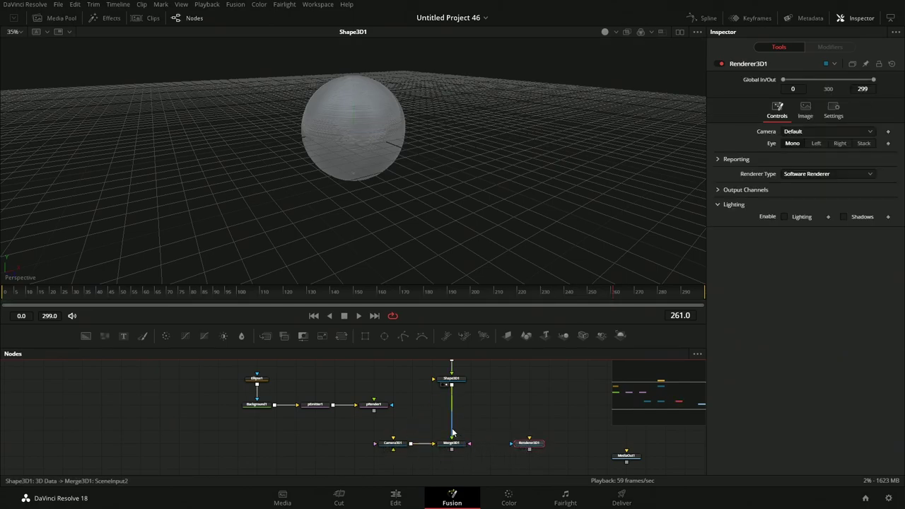
scroll(474, 445, "down", 1)
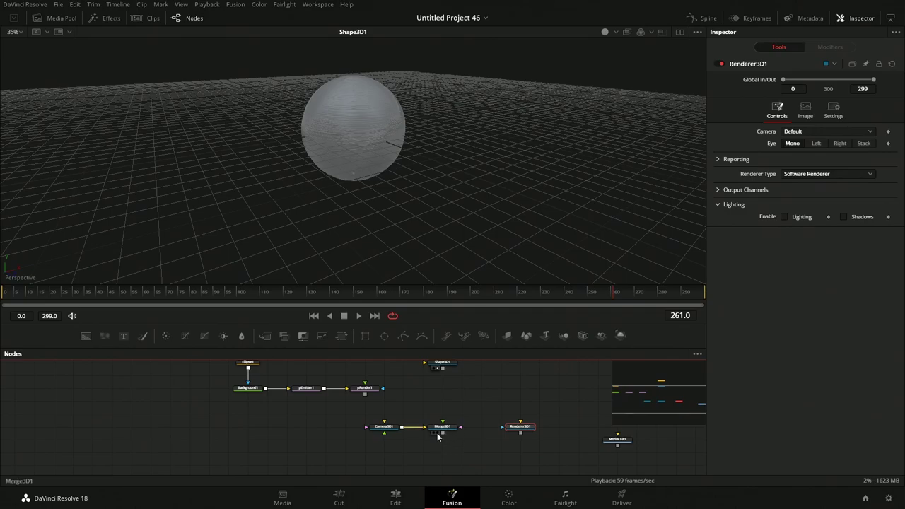
left_click_drag(444, 434, 515, 433)
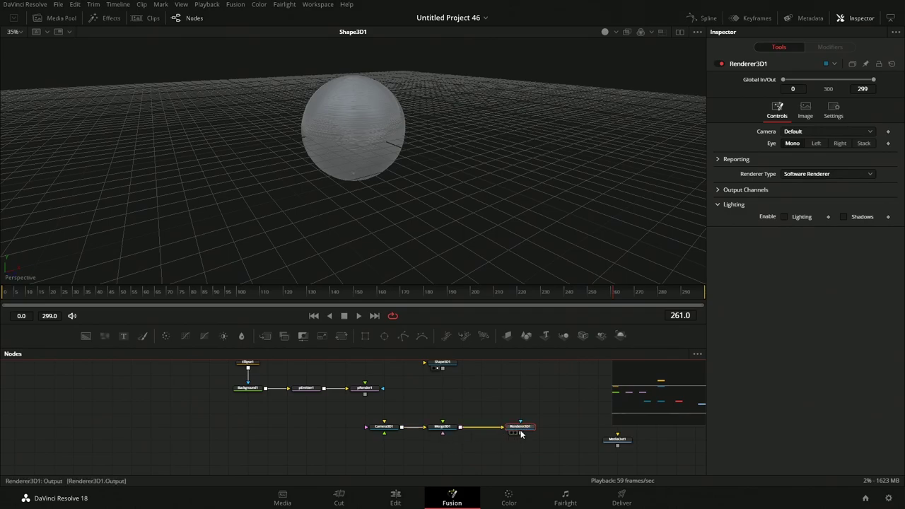
scroll(473, 400, "up", 1)
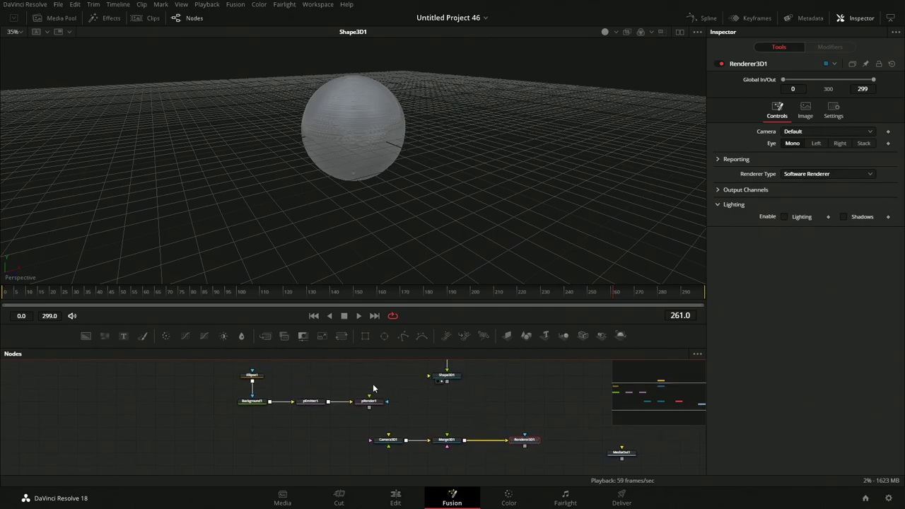
- Add a Replicate 3D node from Effects > Tools > 3D to the node graph
right_click(447, 398)
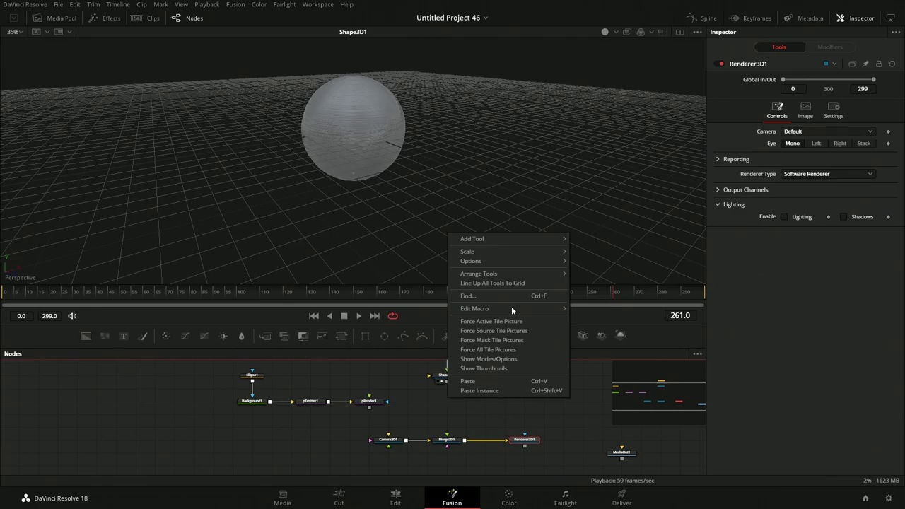
left_click(419, 401)
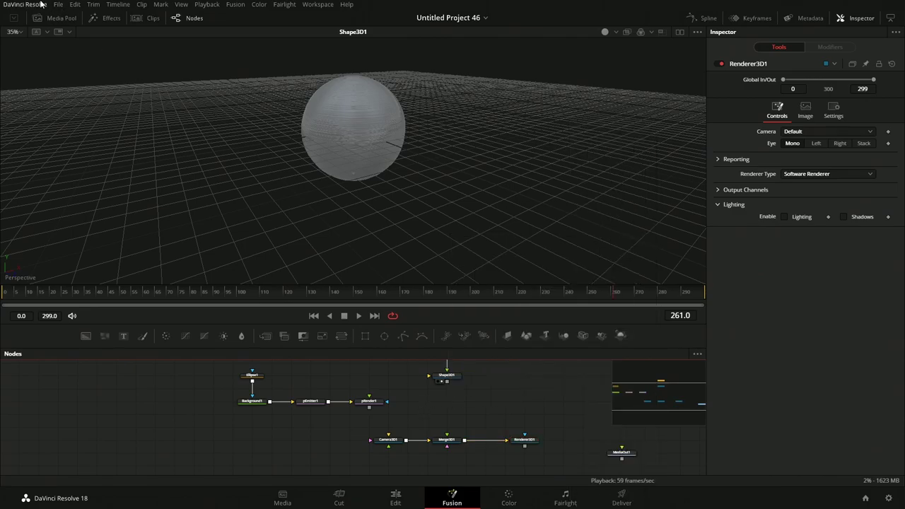
left_click(111, 19)
left_click(6, 42)
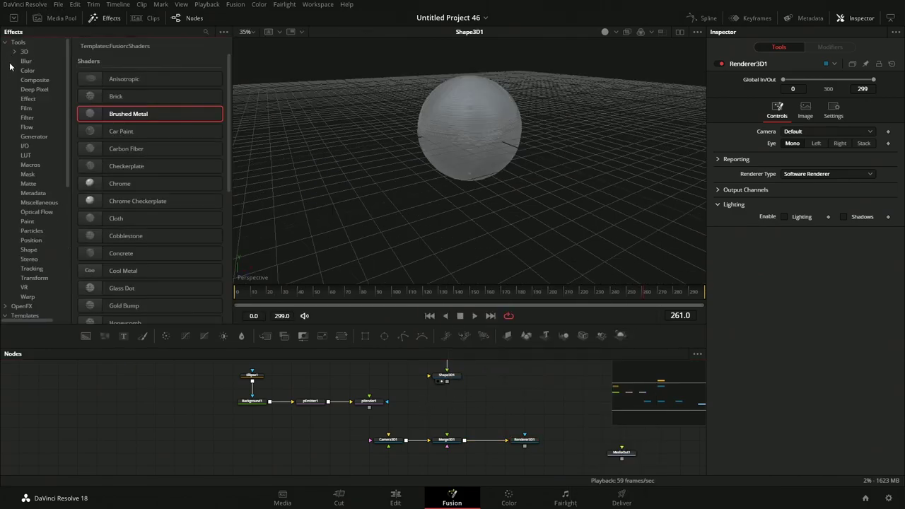
left_click(15, 52)
left_click(25, 52)
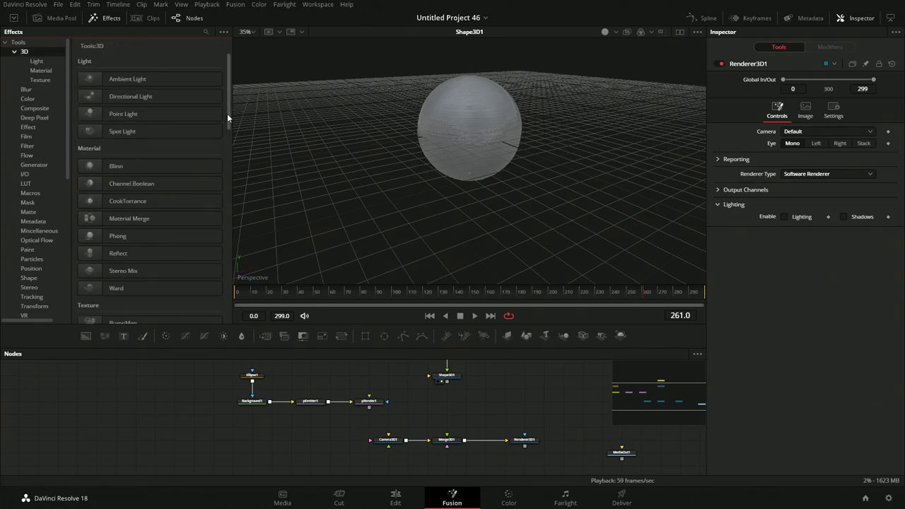
left_click_drag(227, 113, 237, 220)
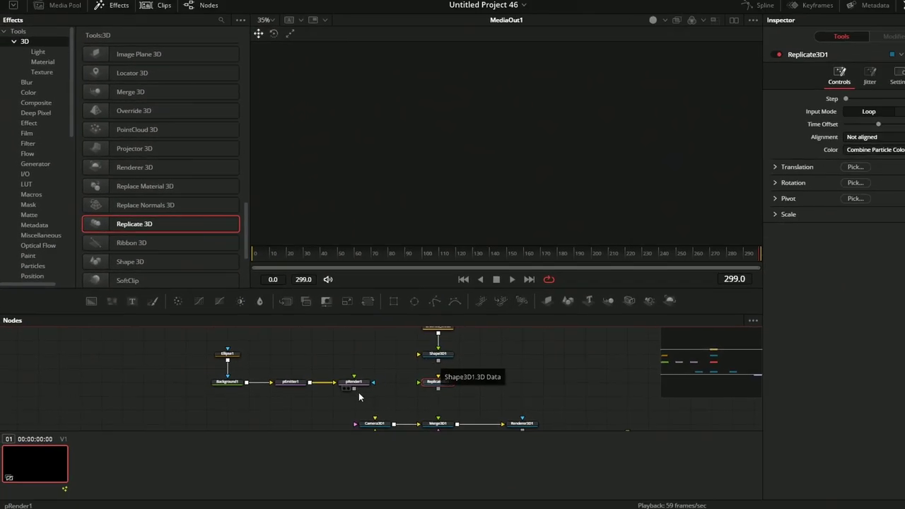
- Feed pRender1 and Shape3D1 into Replicate3D1 and view the result in two viewers
left_click_drag(373, 382, 435, 382)
left_click_drag(406, 350, 407, 361)
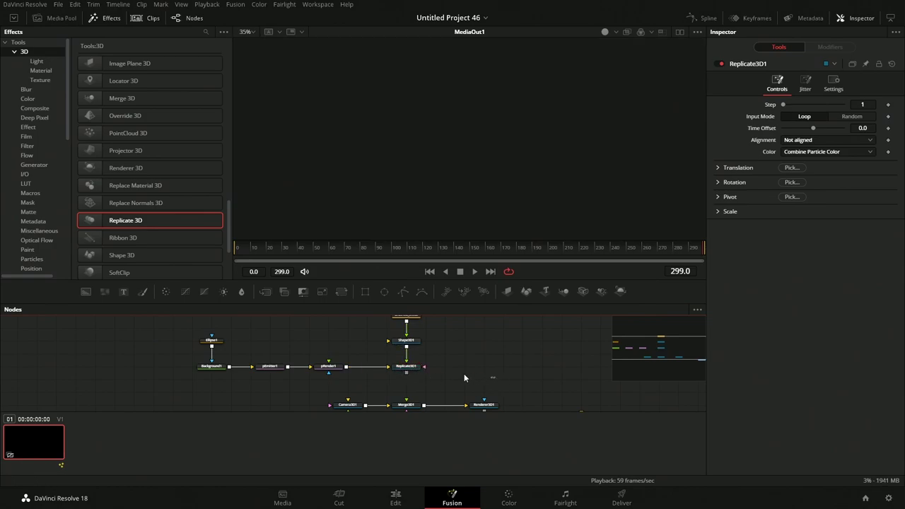
left_click(401, 373)
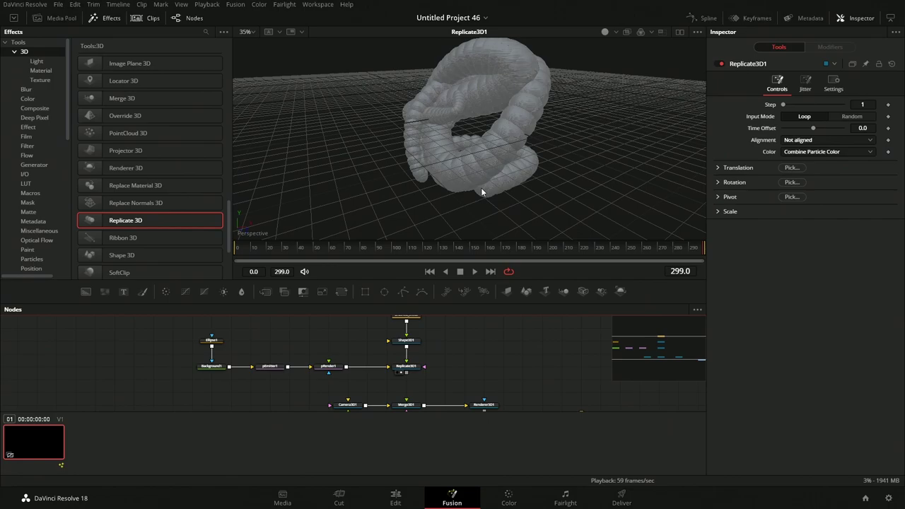
left_click(407, 341)
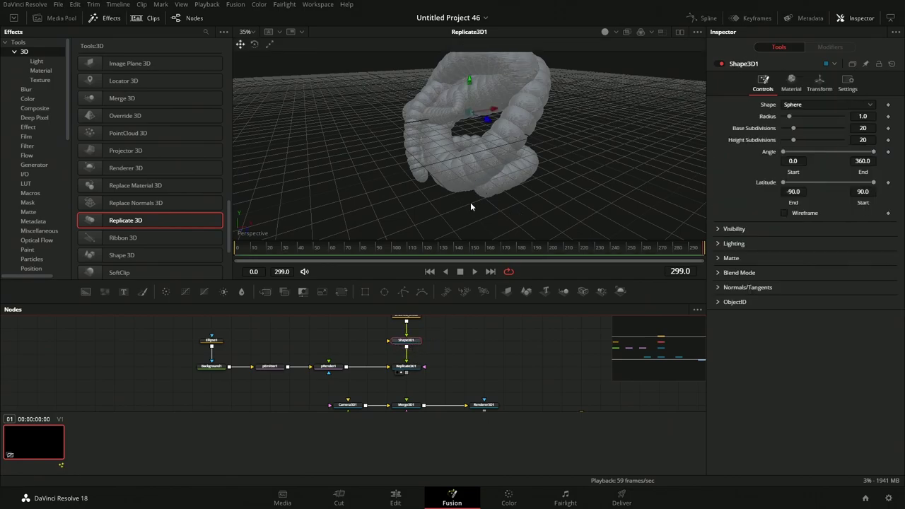
left_click(680, 32)
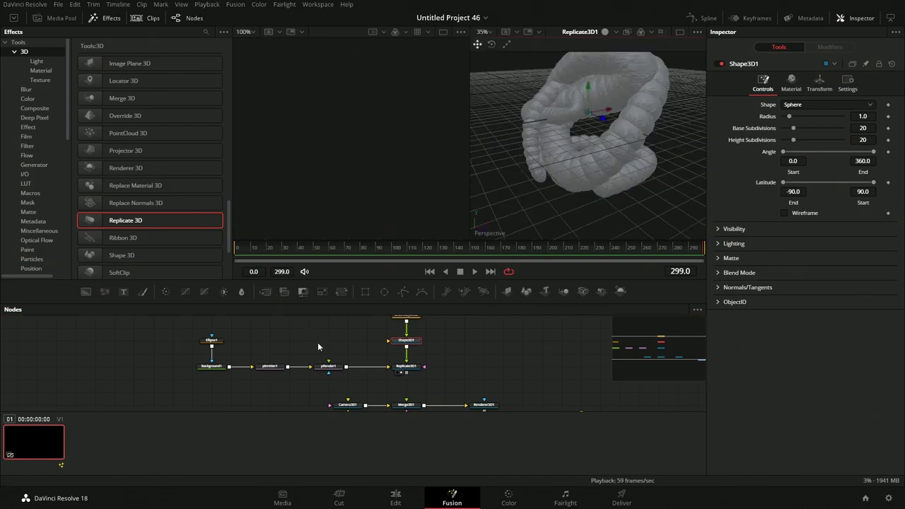
- Preview pRender1's particles from frame 31 and connect Replicate3D1's output to Merge3D1
left_click(324, 372)
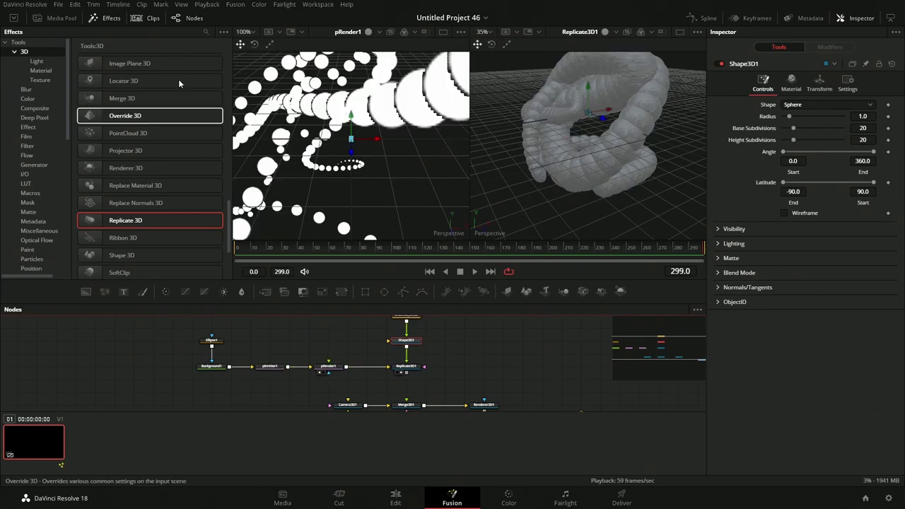
left_click(106, 19)
scroll(214, 148, "down", 3)
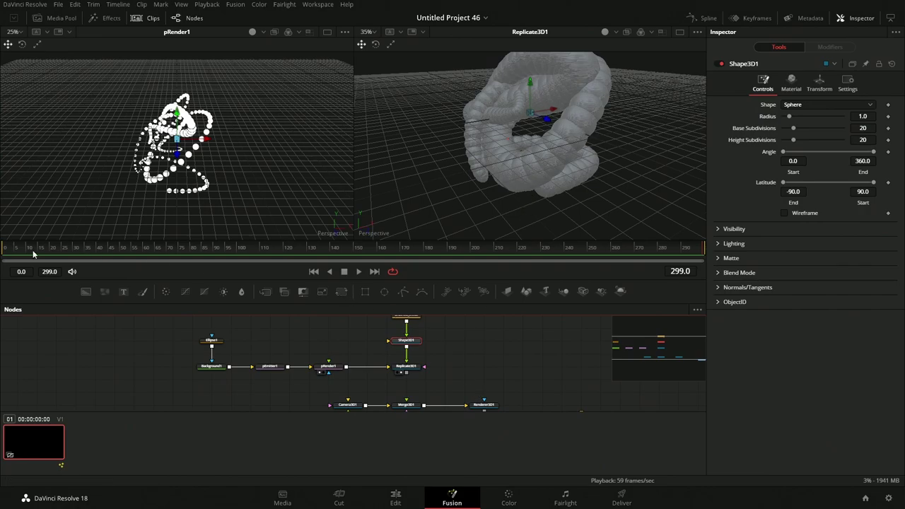
left_click_drag(33, 250, 102, 250)
key("space")
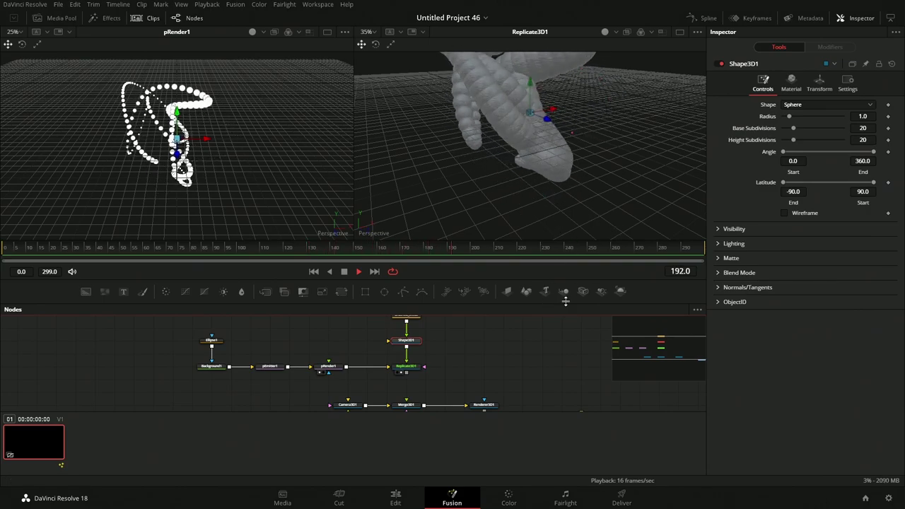
scroll(525, 190, "down", 5)
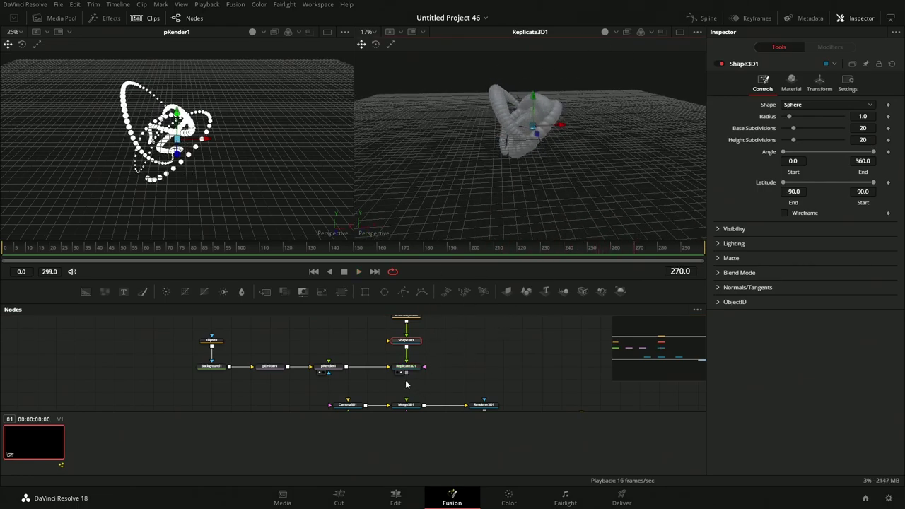
left_click_drag(407, 373, 407, 400)
scroll(459, 368, "down", 2)
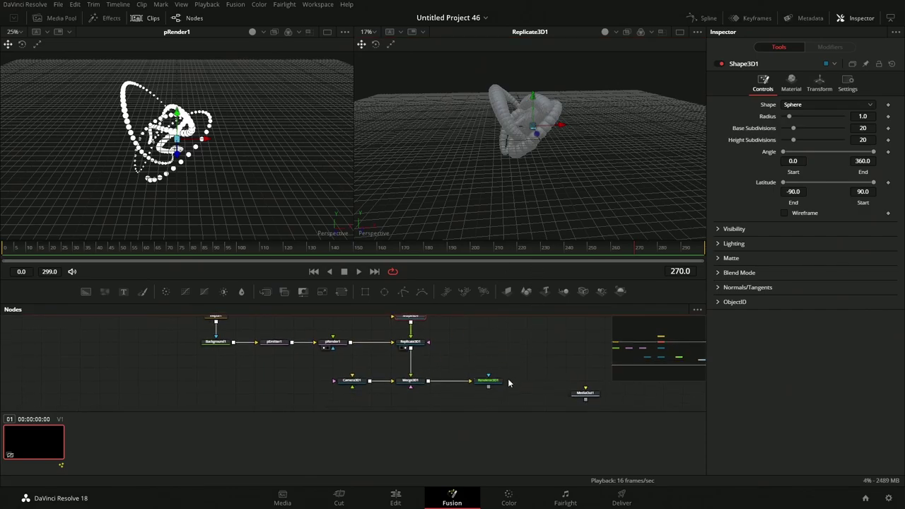
- Set Renderer3D1's Renderer Type to OpenGL Renderer and show it in the right viewer
left_click(488, 381)
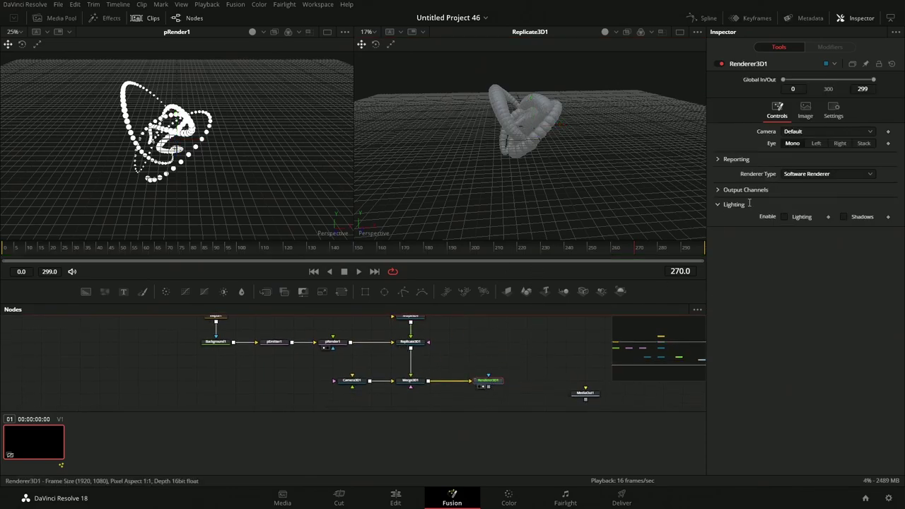
left_click(817, 174)
left_click(814, 192)
key("2")
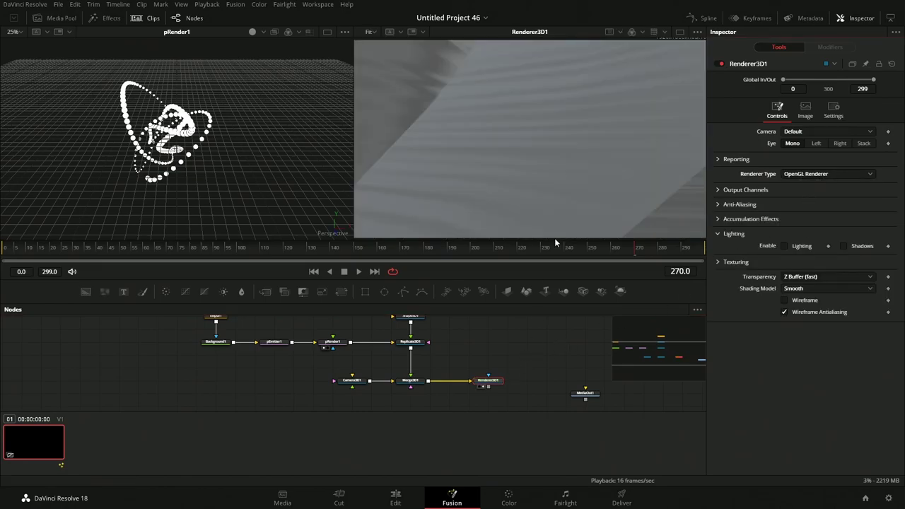
scroll(514, 116, "down", 5)
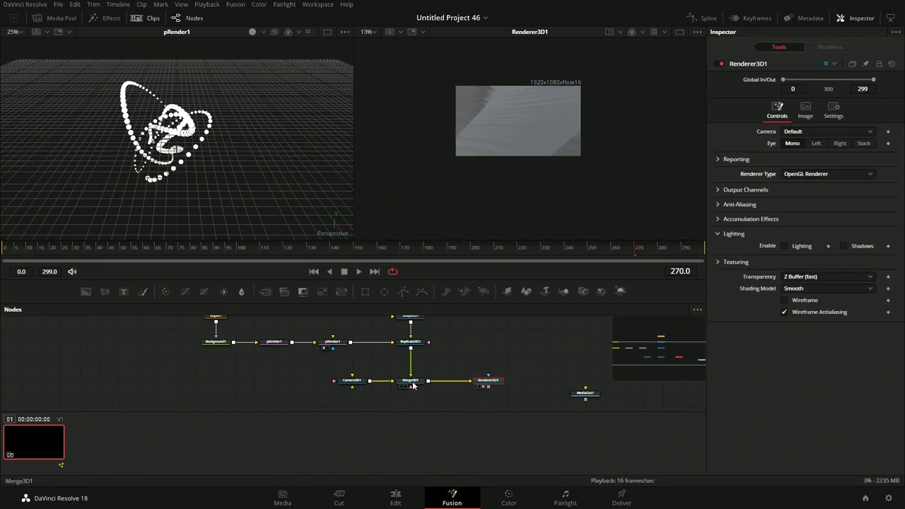
left_click(487, 383)
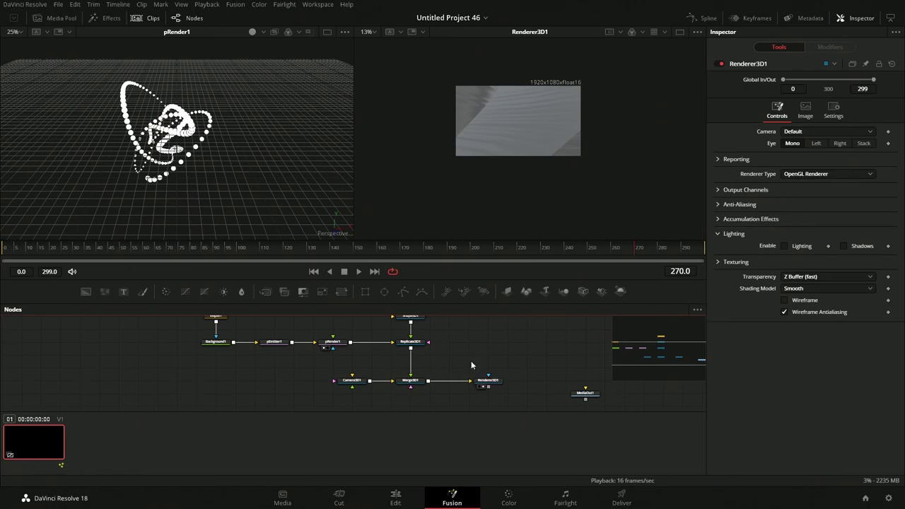
scroll(472, 365, "left", 5)
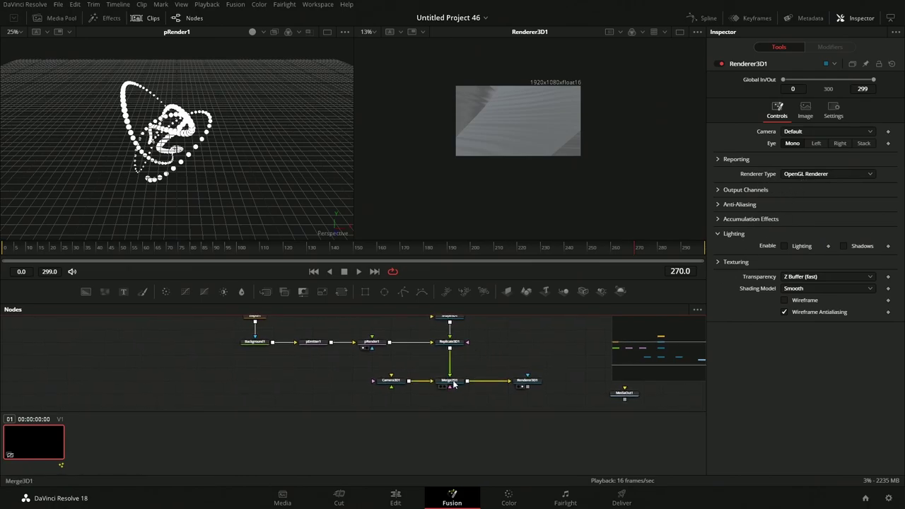
- View Merge3D1's scene and shift Camera3D1 sideways to reframe the render
left_click_drag(451, 385, 210, 136)
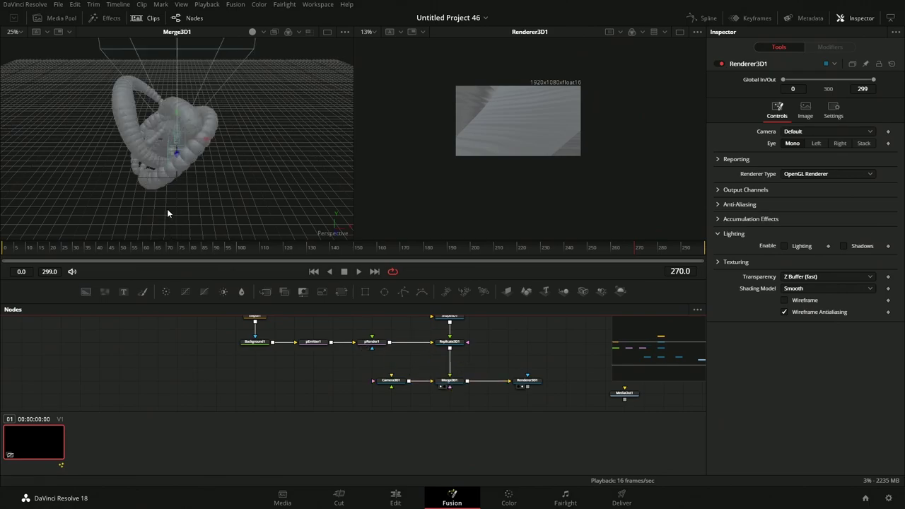
left_click_drag(156, 210, 240, 159)
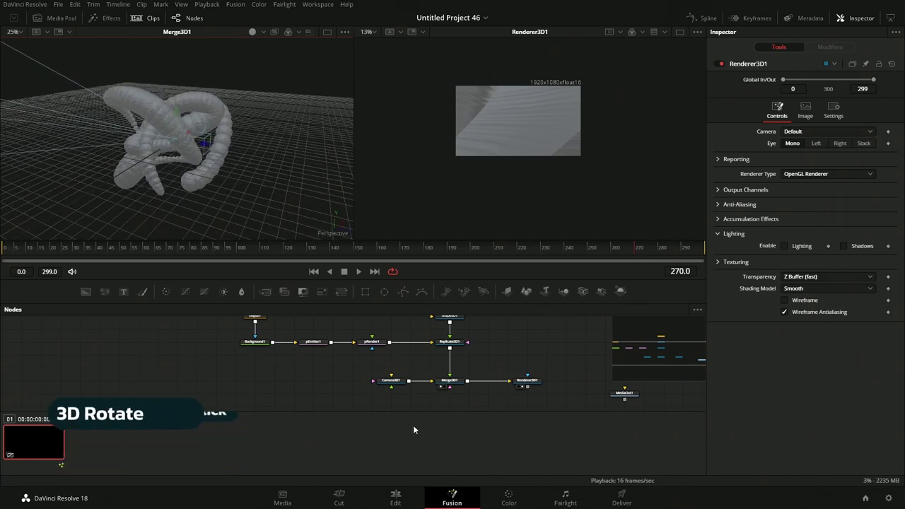
left_click(388, 382)
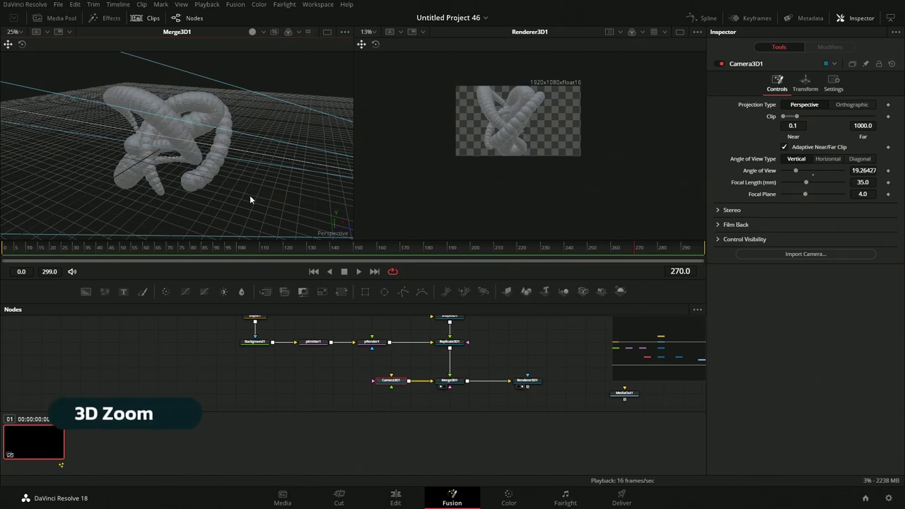
scroll(249, 187, "down", 5, "ctrl")
left_click_drag(293, 176, 365, 177)
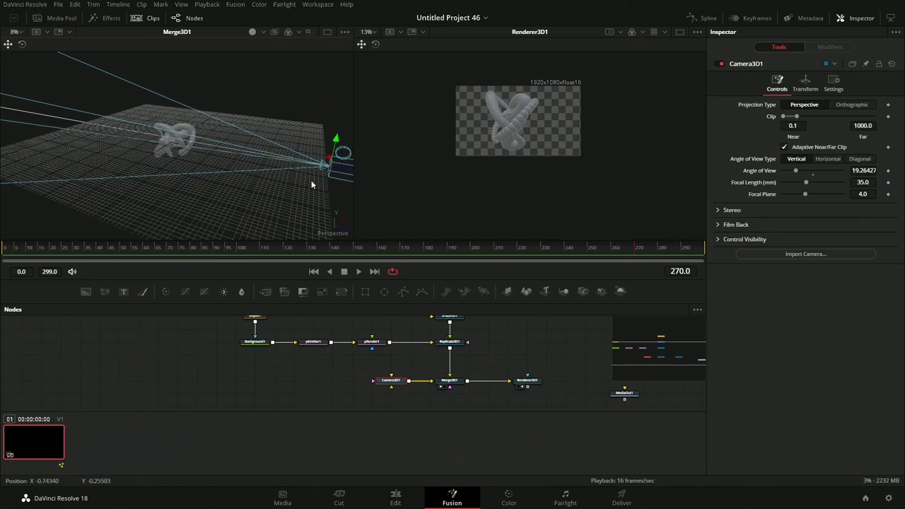
left_click_drag(251, 189, 144, 184)
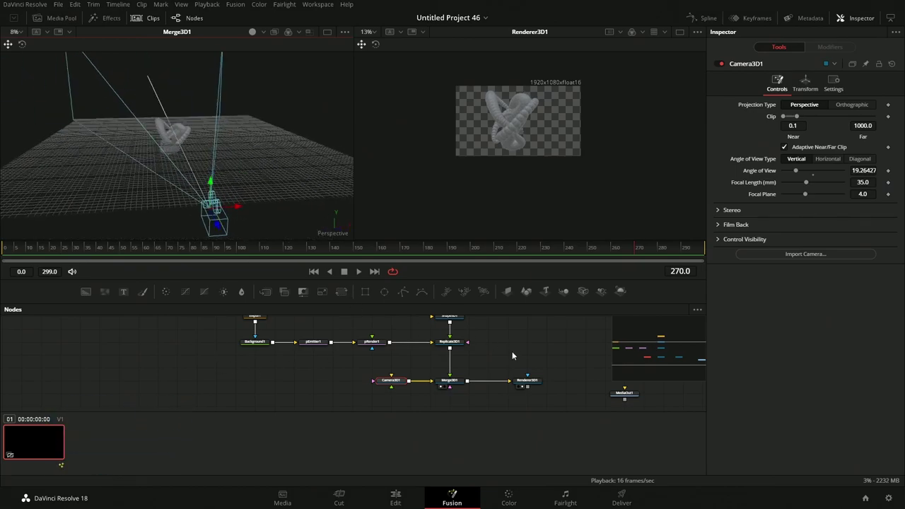
- Play the animation from the start and stop it at frame 95
left_click_drag(99, 242, 6, 244)
left_click(359, 271)
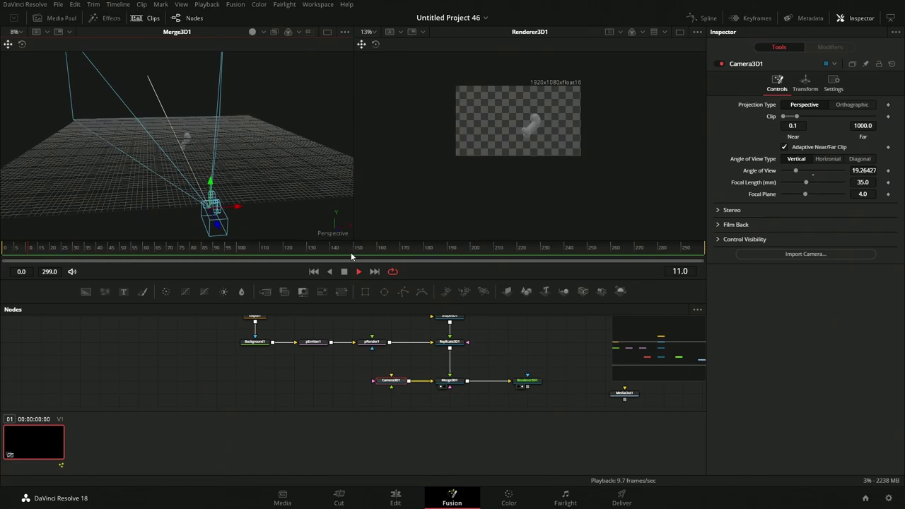
scroll(524, 133, "up", 2)
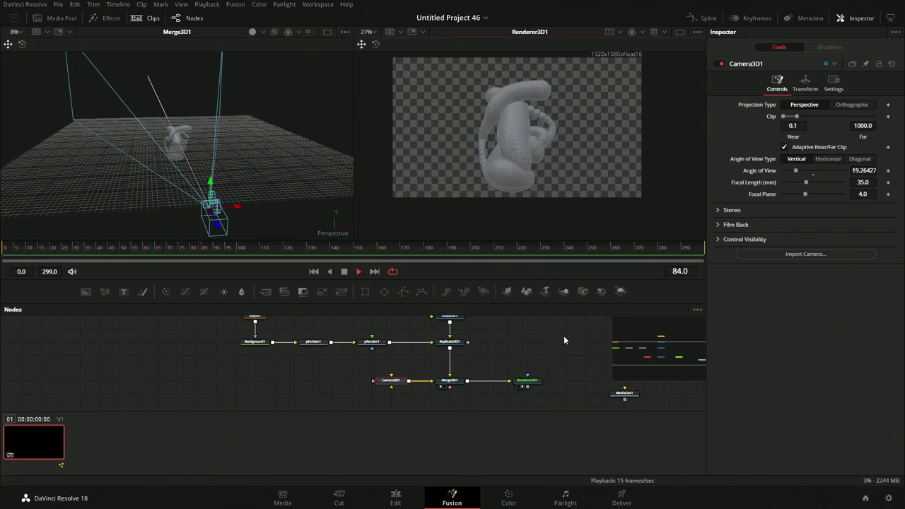
key("space")
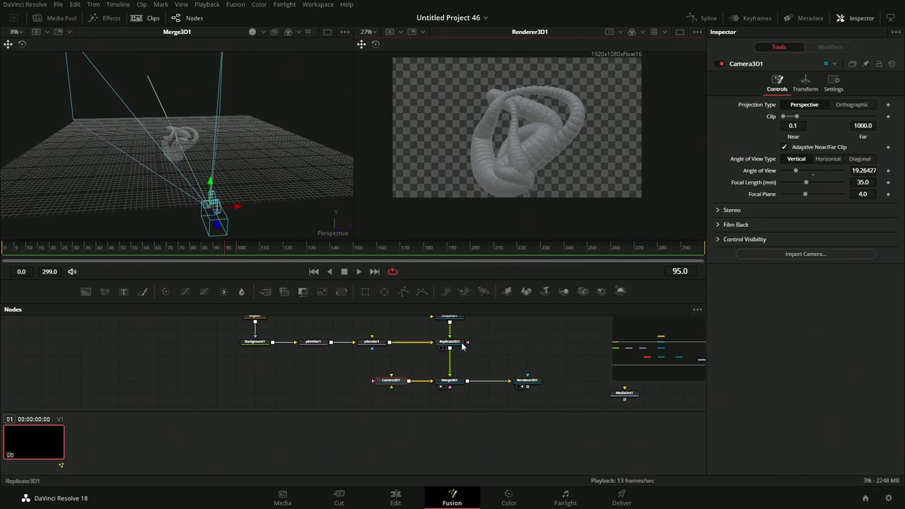
scroll(337, 358, "up", 1)
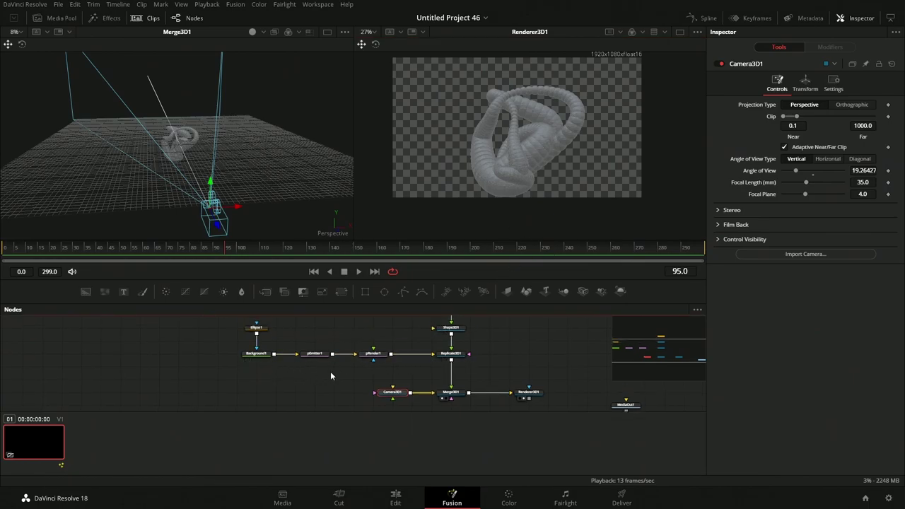
- Set pEmitter1's particle size to 0.1 and its emission number to 5
scroll(331, 375, "down", 1)
left_click(311, 350)
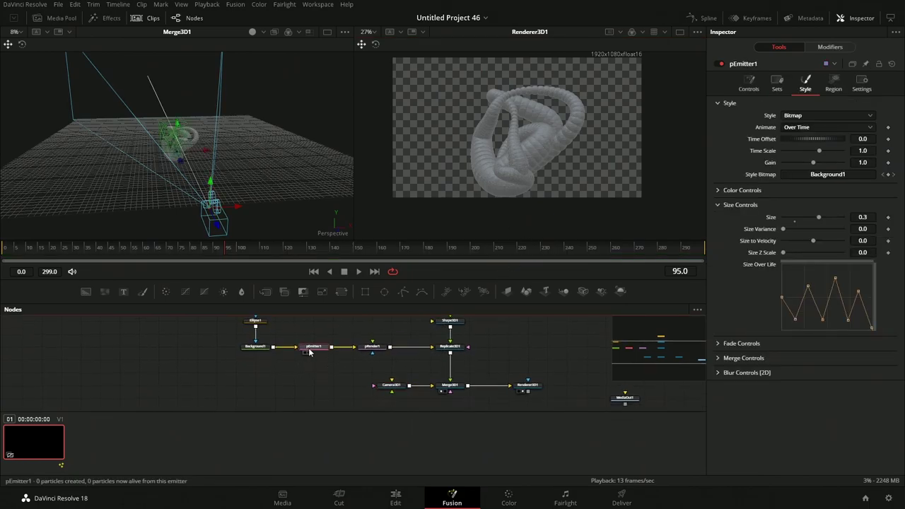
left_click(869, 217)
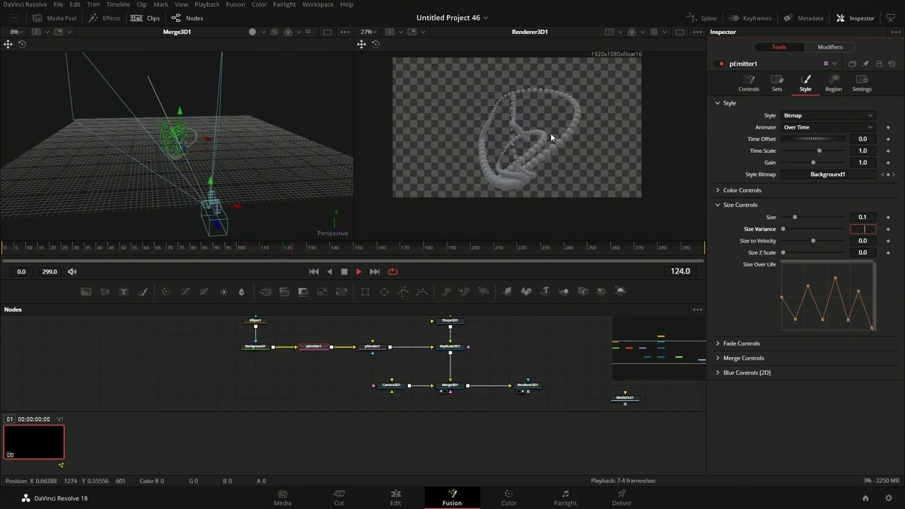
left_click(344, 271)
left_click(750, 79)
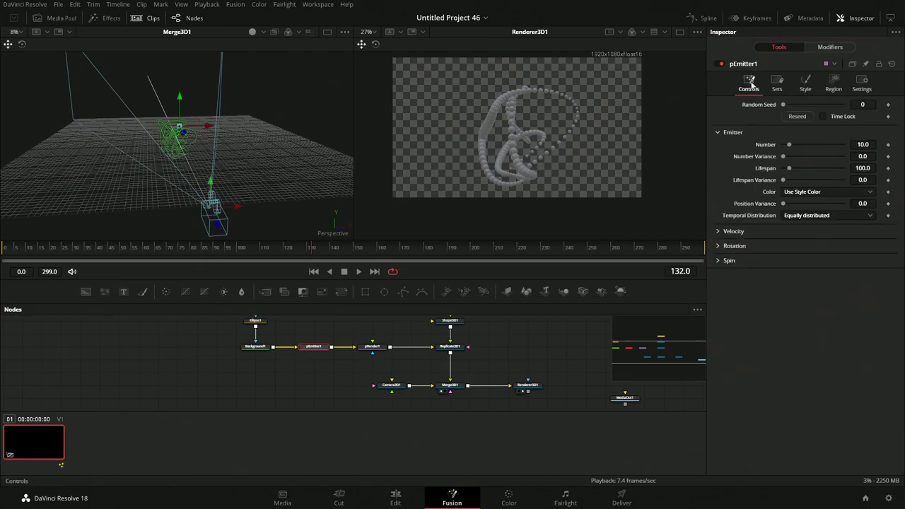
left_click(875, 144)
type("5")
key("Tab")
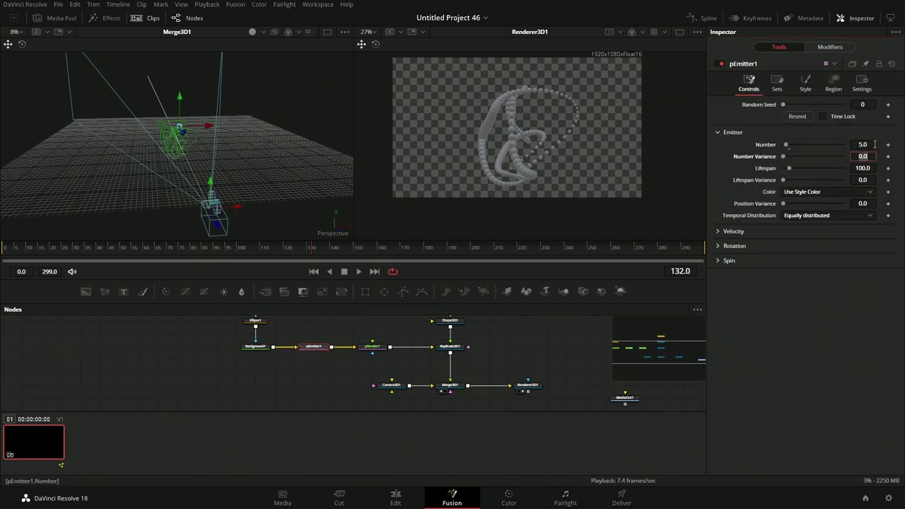
left_click(360, 272)
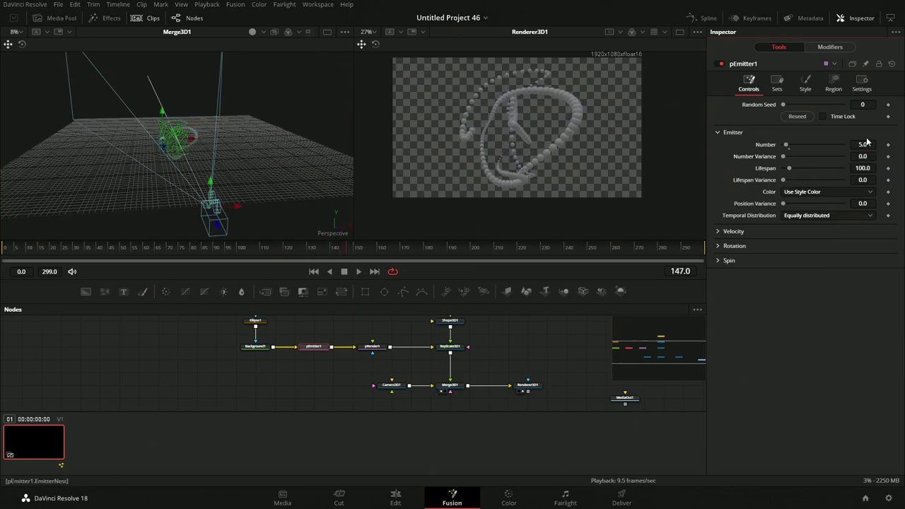
left_click(573, 323)
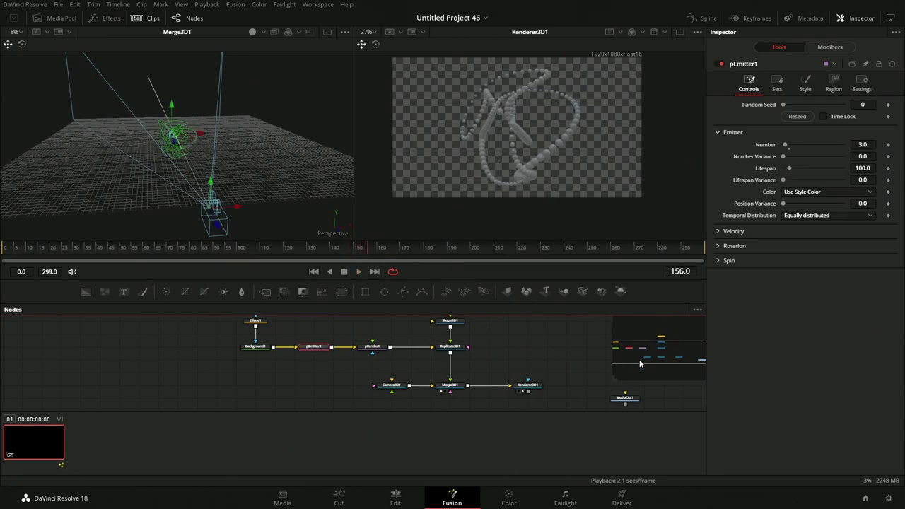
left_click(346, 358)
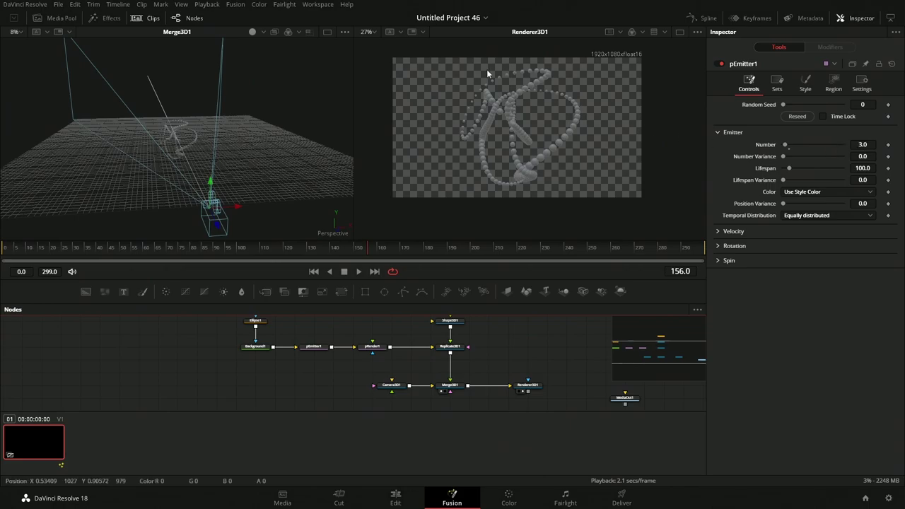
- Set pRender1's Sub-frame Accuracy to 3
left_click(364, 352)
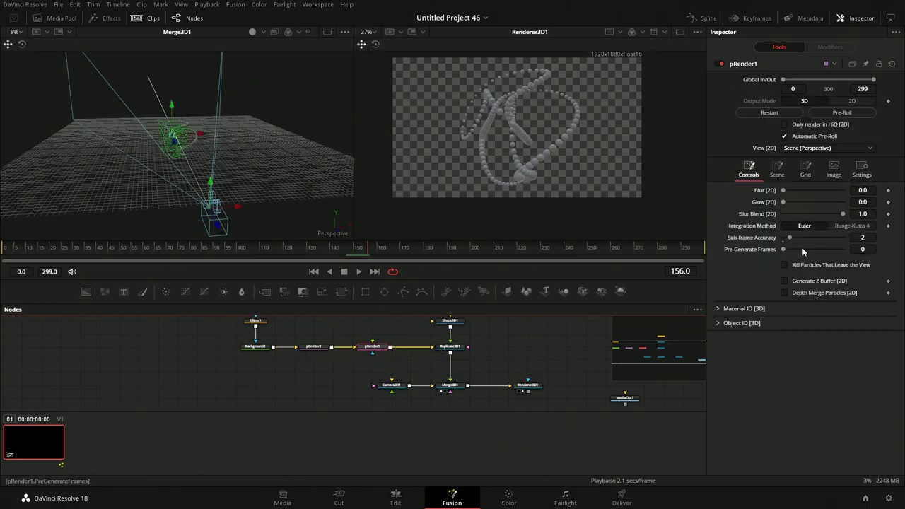
left_click(869, 238)
type("3")
key("Tab")
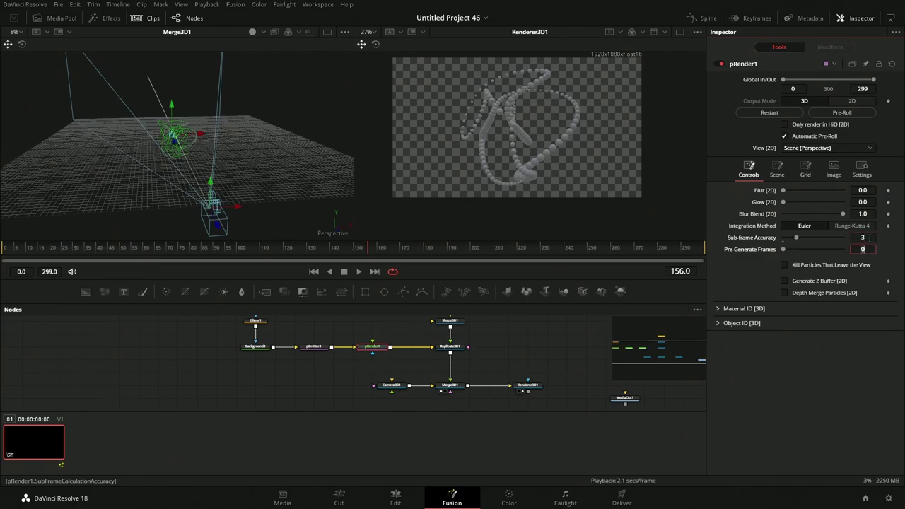
left_click(548, 347)
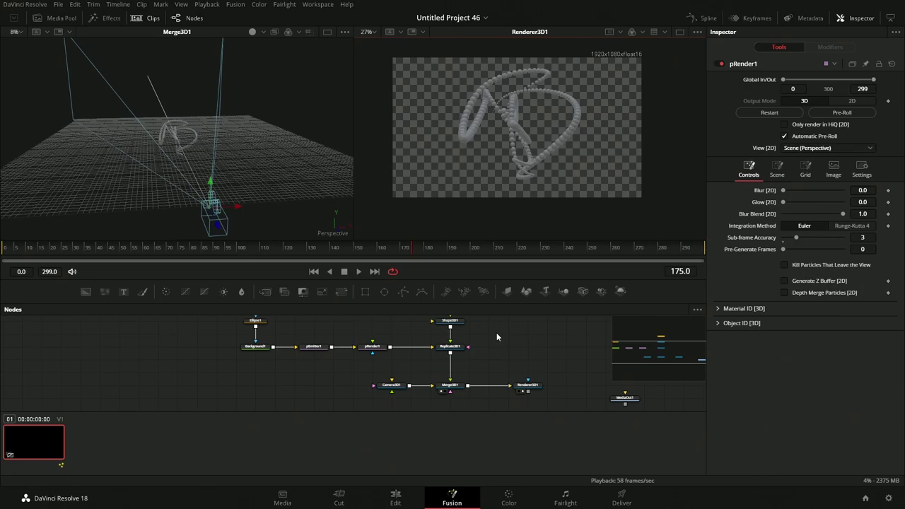
- Add a Spot Light node via Add Tool > 3D > Light and place it above Camera3D1
scroll(521, 382, "down", 2)
left_click_drag(517, 368, 508, 373)
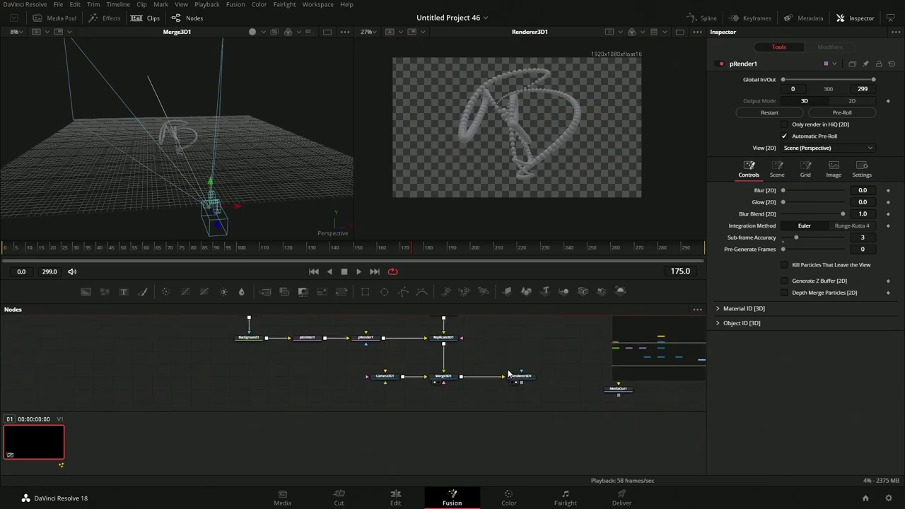
right_click(502, 339)
mouse_move(531, 345)
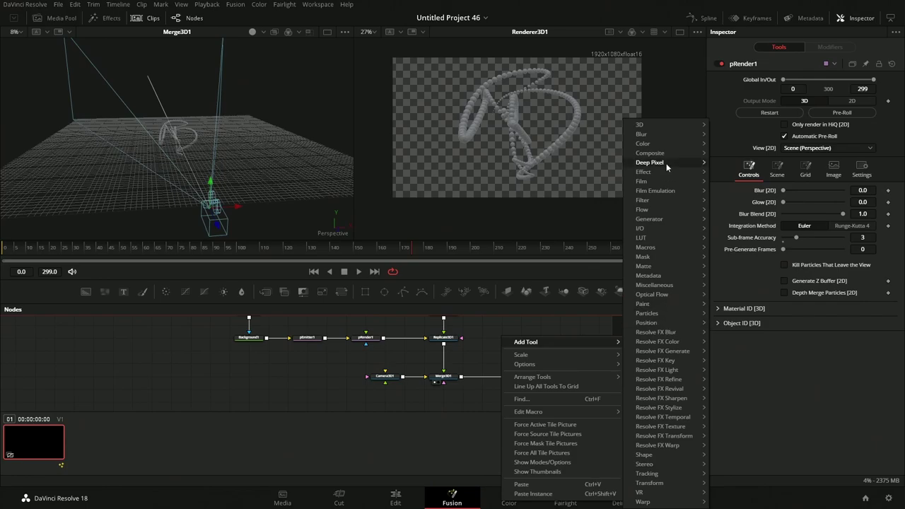
mouse_move(659, 125)
mouse_move(759, 126)
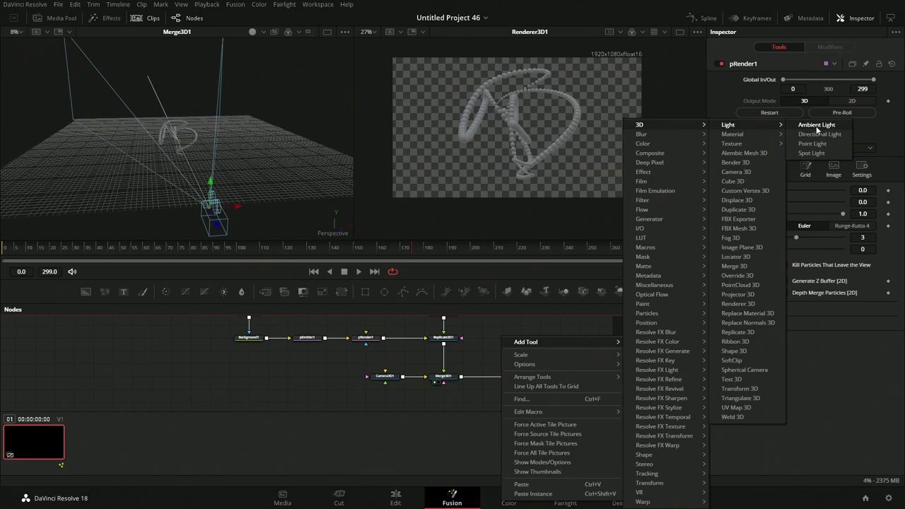
left_click(812, 153)
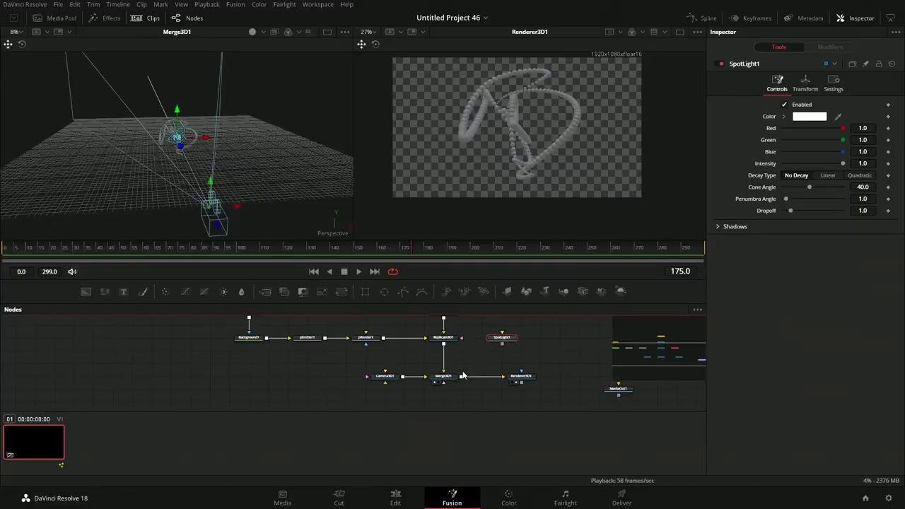
left_click_drag(499, 344, 444, 381)
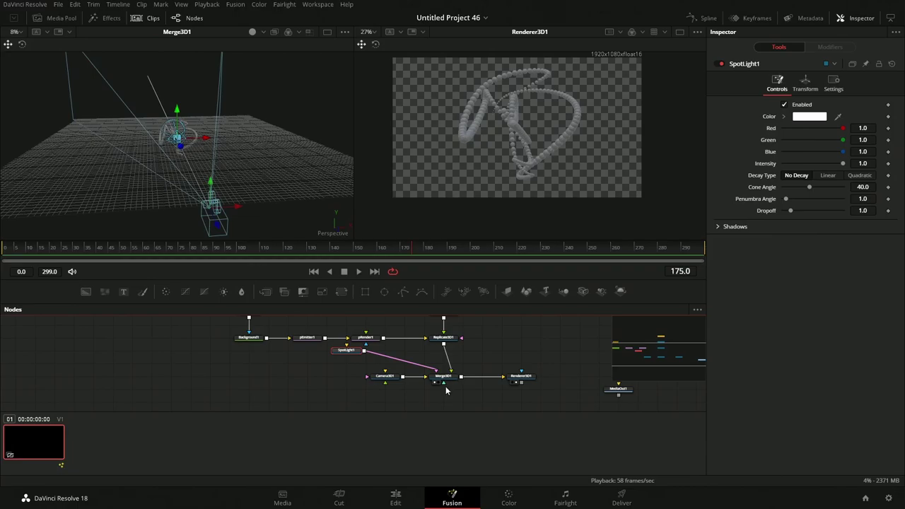
- Hide the Clips panel and move the light, camera, merge and renderer nodes down together
left_click_drag(542, 395, 317, 350)
left_click_drag(449, 381, 449, 394)
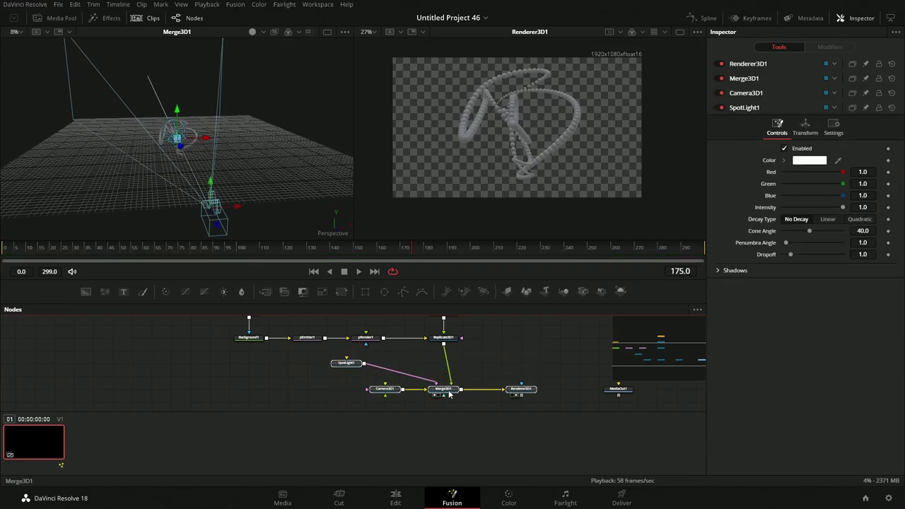
left_click(153, 19)
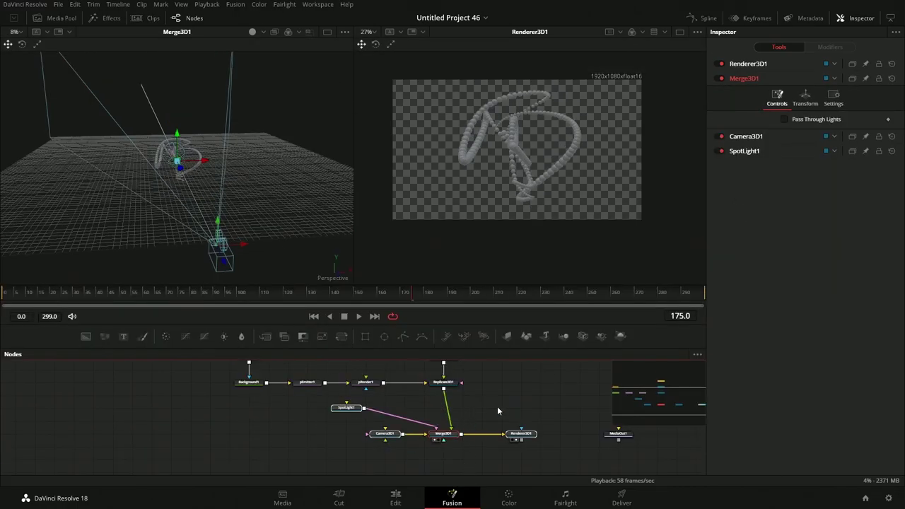
left_click_drag(542, 434, 307, 380)
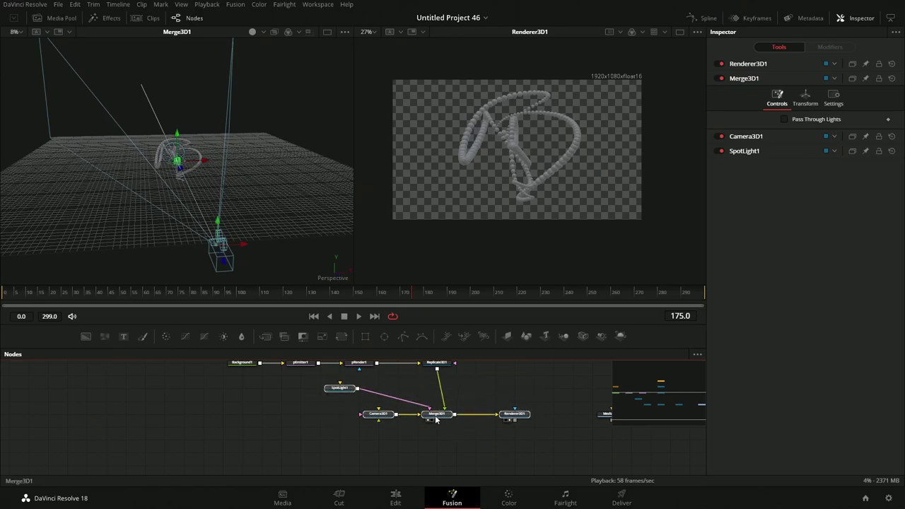
left_click_drag(437, 419, 417, 445)
- Lower SpotLight1 in the 3D viewer, then switch its gizmo to Rotate
left_click(337, 416)
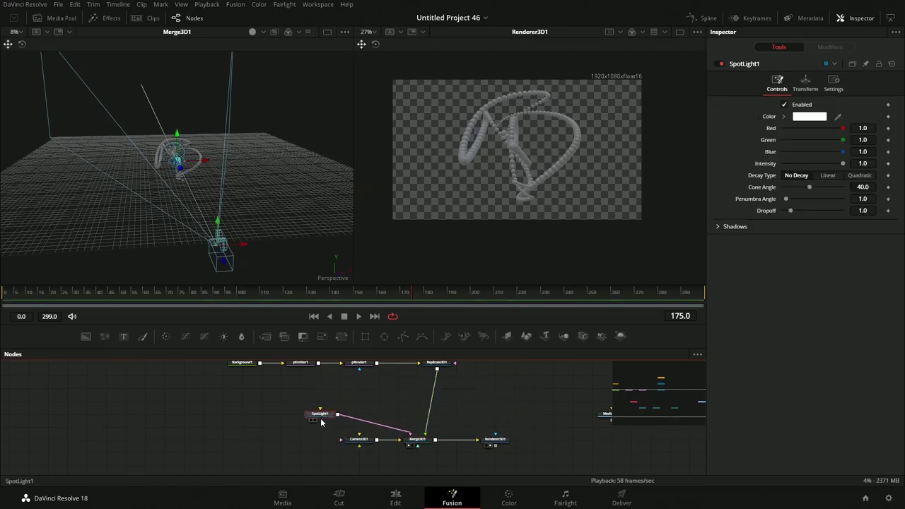
left_click(418, 441)
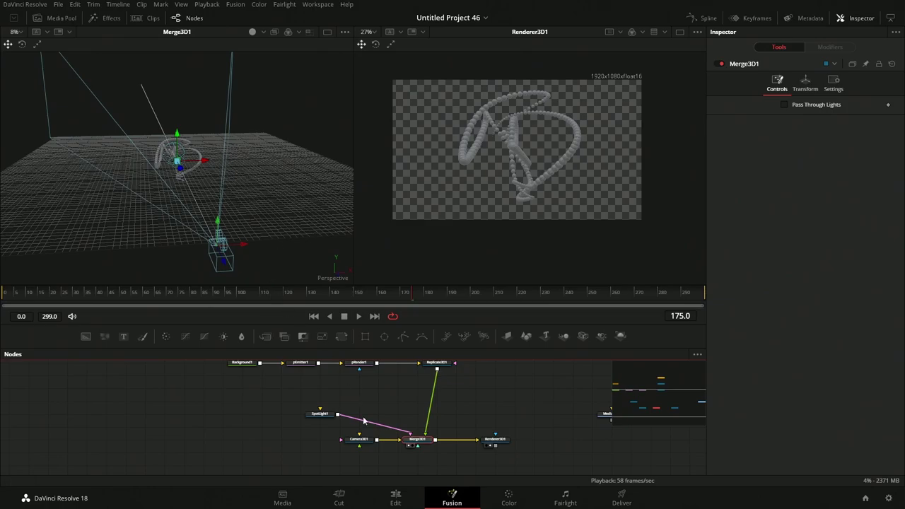
left_click(319, 416)
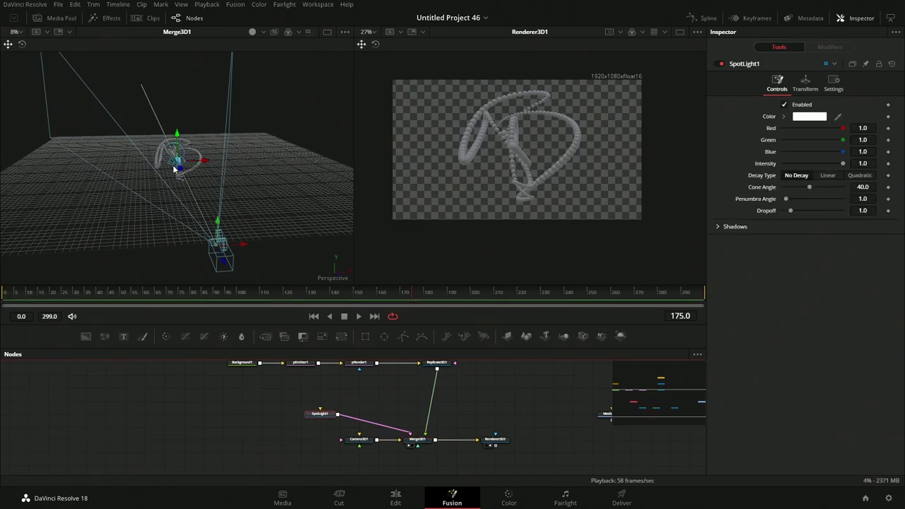
left_click_drag(208, 165, 178, 239)
left_click(22, 46)
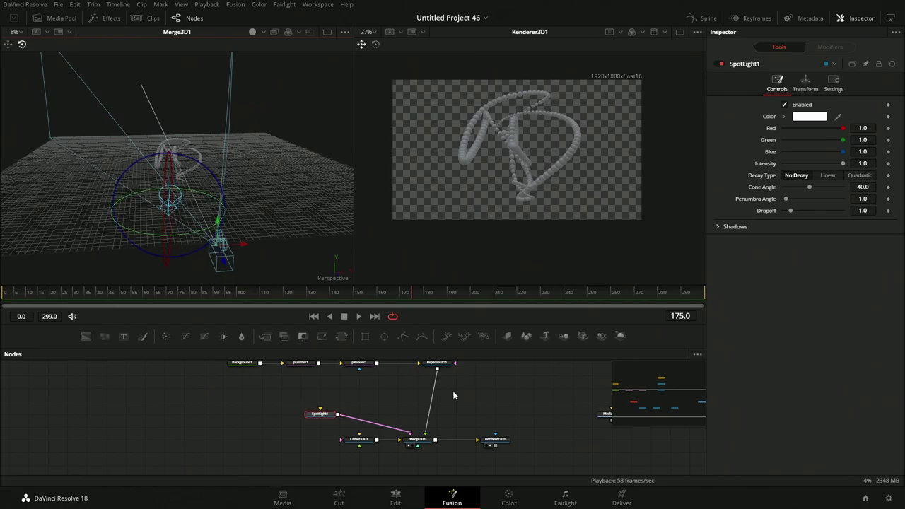
- Move the light, camera, merge and renderer nodes back up closer to the particle chain
left_click_drag(452, 391, 494, 401)
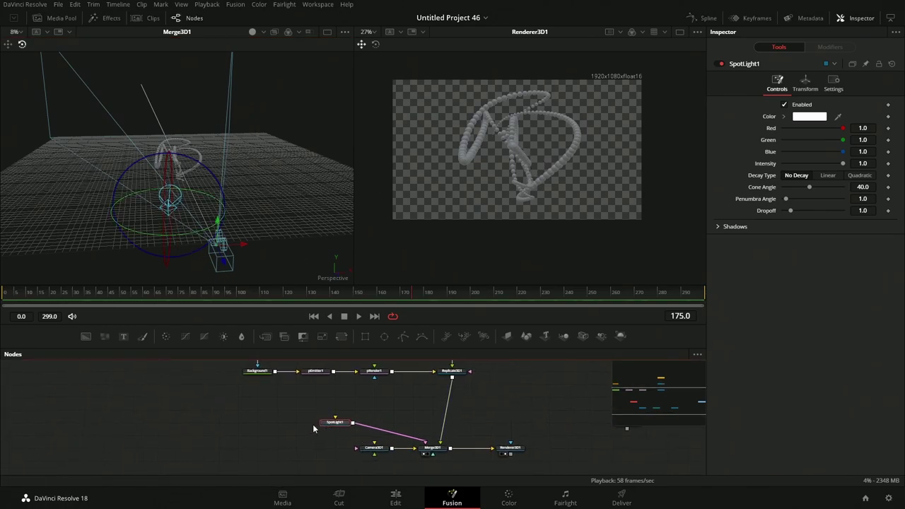
left_click_drag(304, 406, 527, 468)
left_click_drag(432, 448, 432, 409)
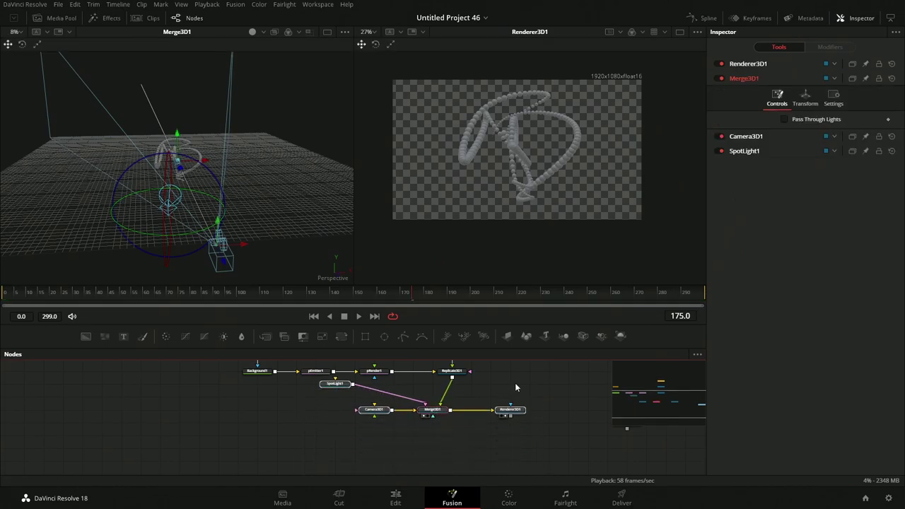
scroll(474, 410, "up", 5)
- Expand the Lighting options of the Shape3D1 sphere
left_click(447, 399)
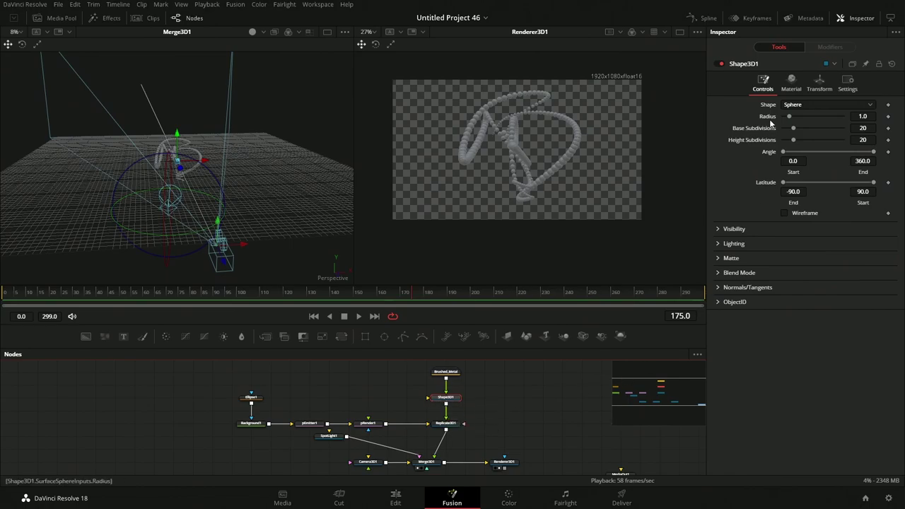
left_click(719, 244)
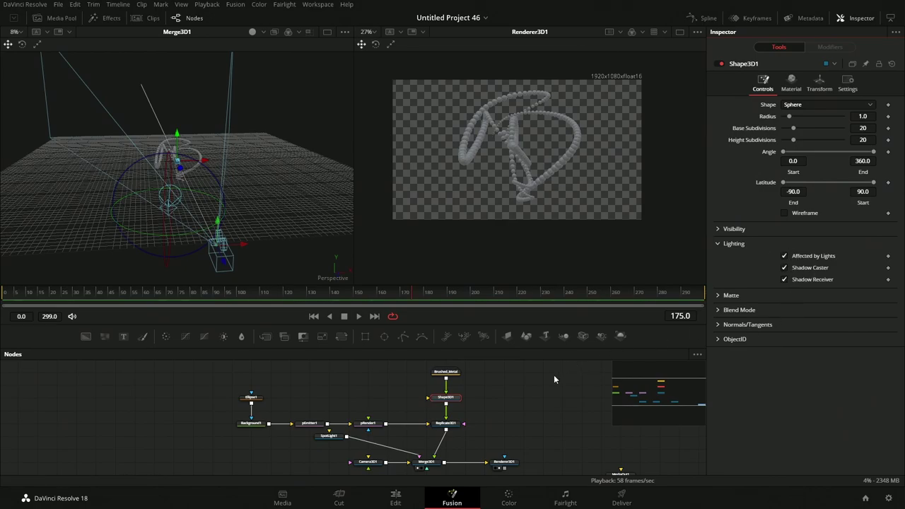
scroll(554, 379, "down", 2)
- Enable Lighting in Renderer3D1, trying Shadows but leaving them off
left_click(512, 431)
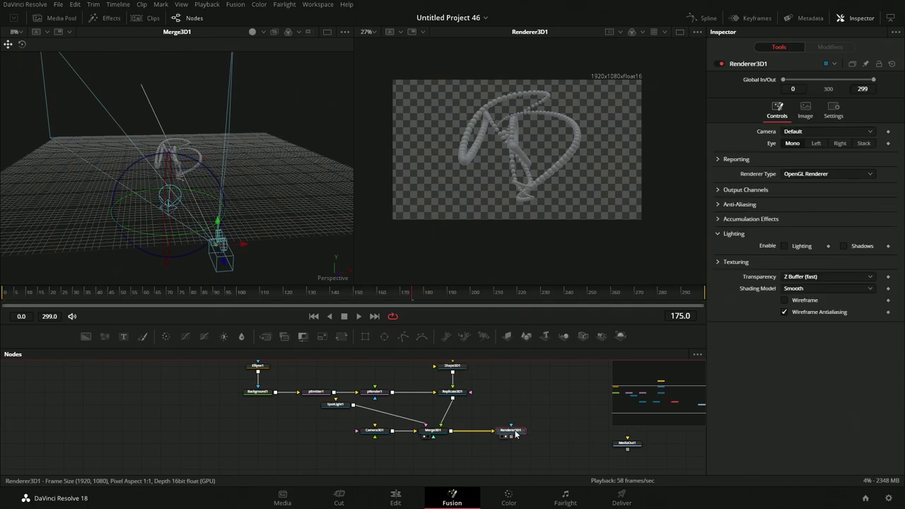
left_click(785, 246)
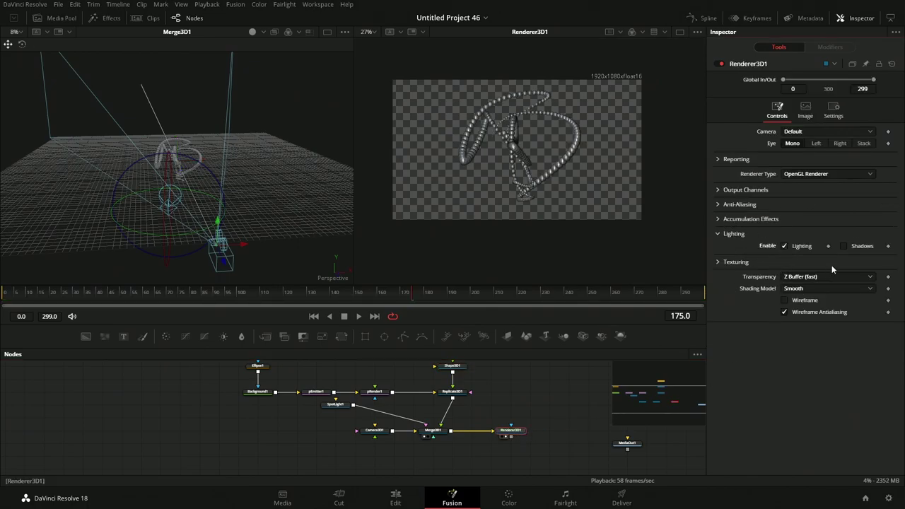
left_click(844, 246)
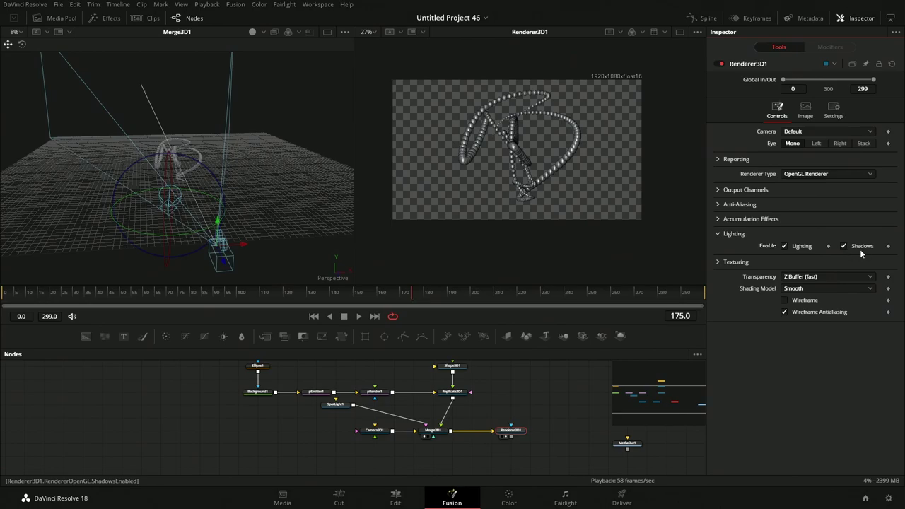
scroll(520, 145, "up", 3)
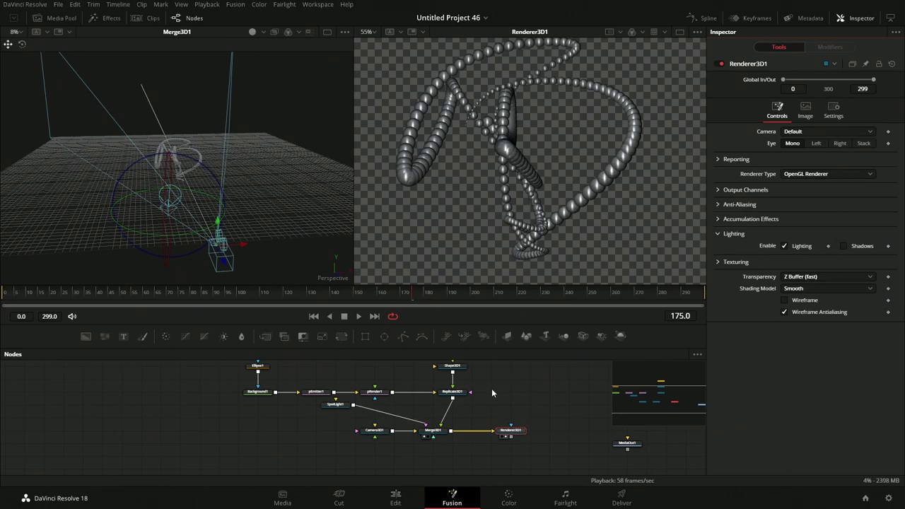
scroll(463, 153, "down", 3)
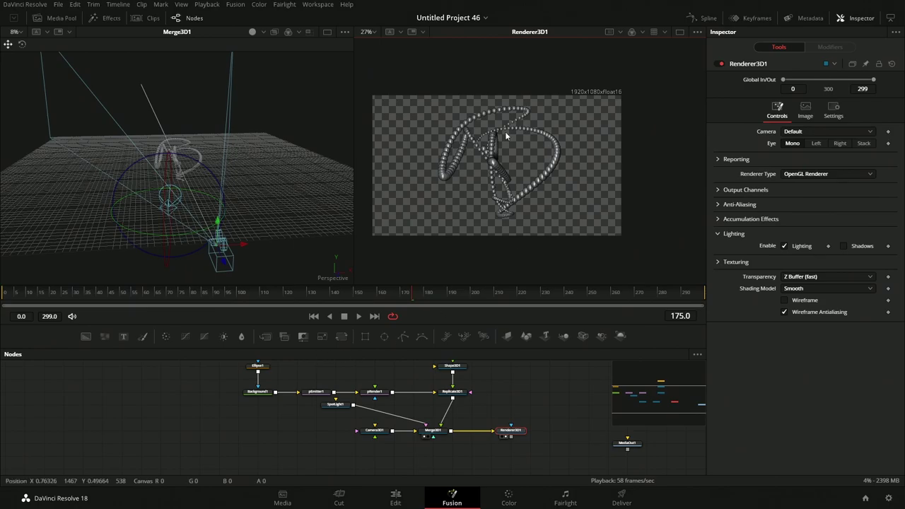
scroll(453, 176, "up", 3)
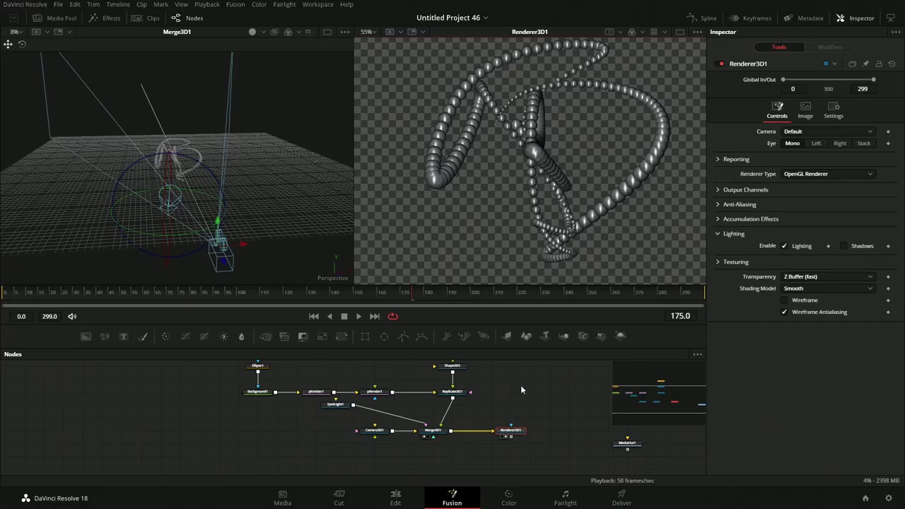
- Add an Ambient Light node, connect it into Merge3D1 and place it beside Replicate3D1
right_click(507, 400)
mouse_move(583, 238)
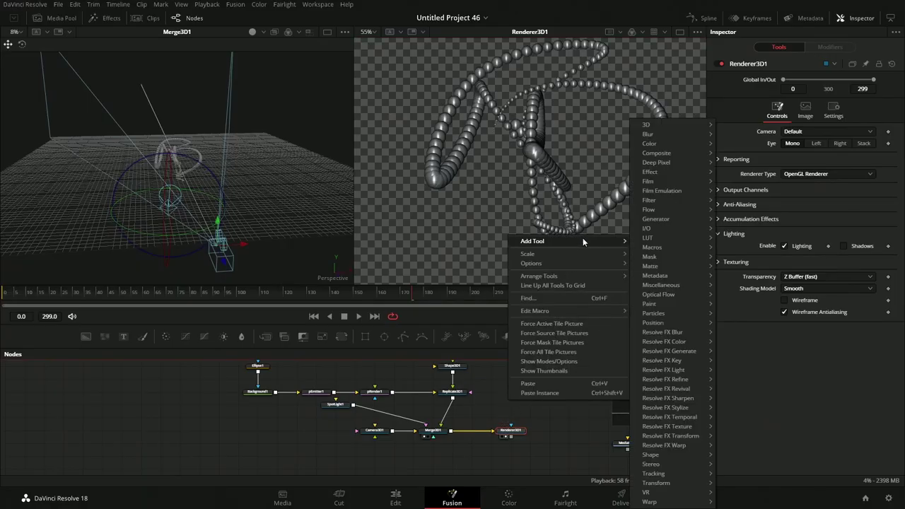
mouse_move(685, 124)
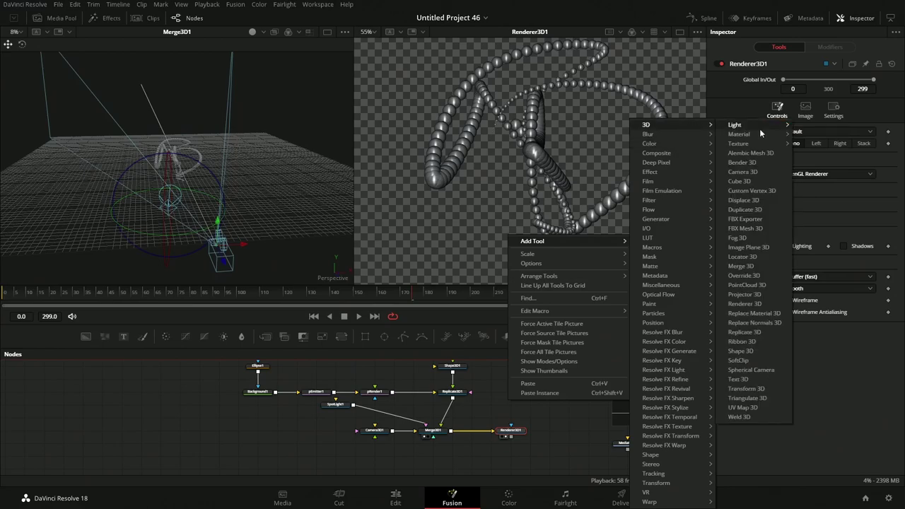
mouse_move(773, 129)
left_click(817, 128)
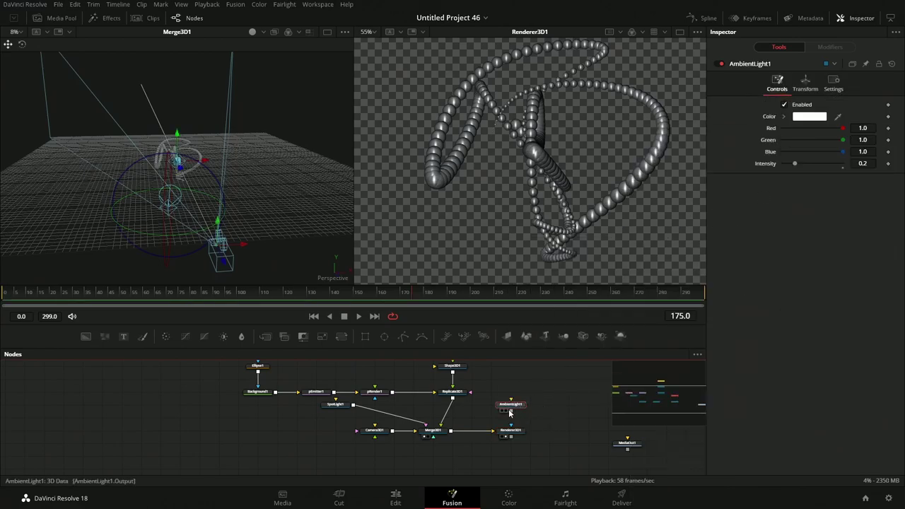
left_click_drag(511, 410, 432, 430)
left_click_drag(511, 408, 499, 400)
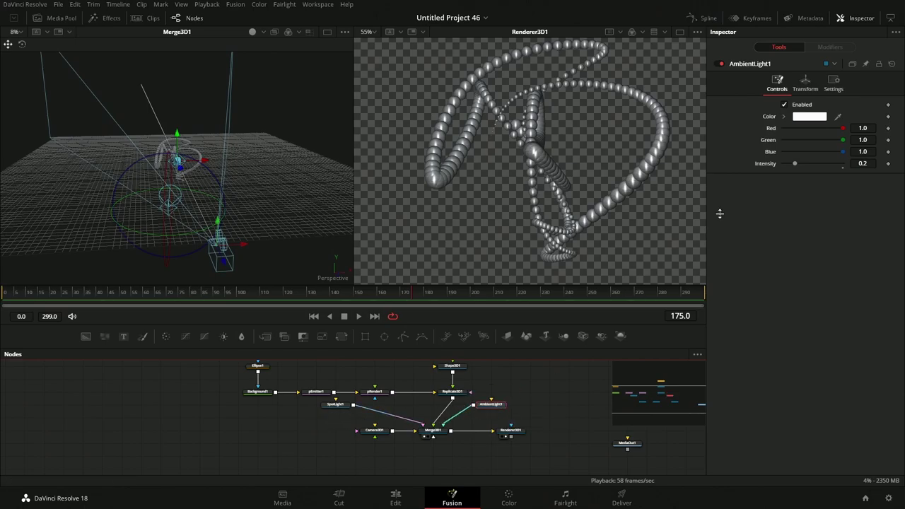
- Tint AmbientLight1 and SpotLight1 pale green, the spotlight to #f5ffd9
left_click(813, 118)
left_click_drag(515, 254, 528, 244)
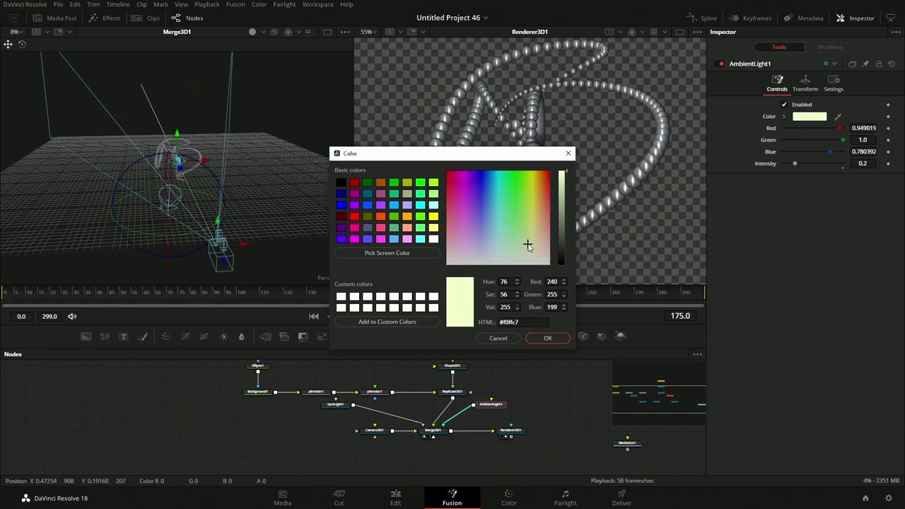
left_click(548, 339)
left_click(335, 404)
left_click(810, 117)
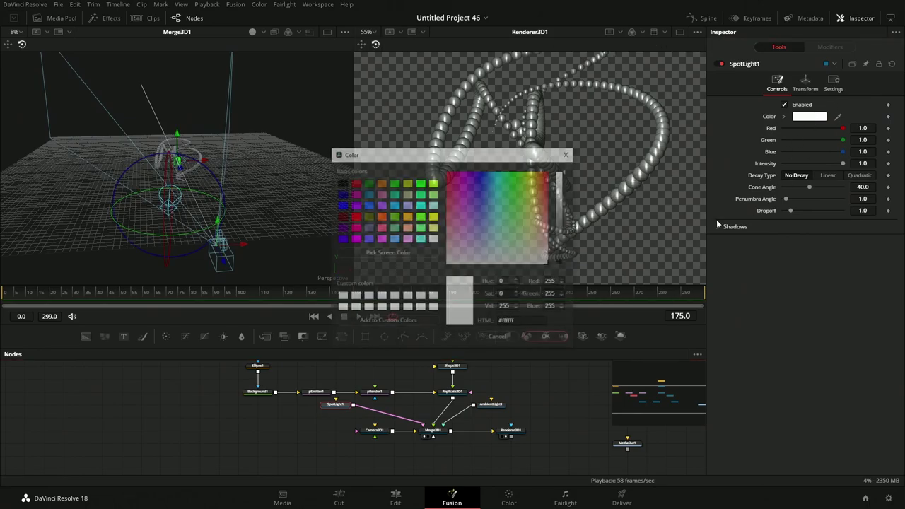
left_click_drag(521, 263, 528, 252)
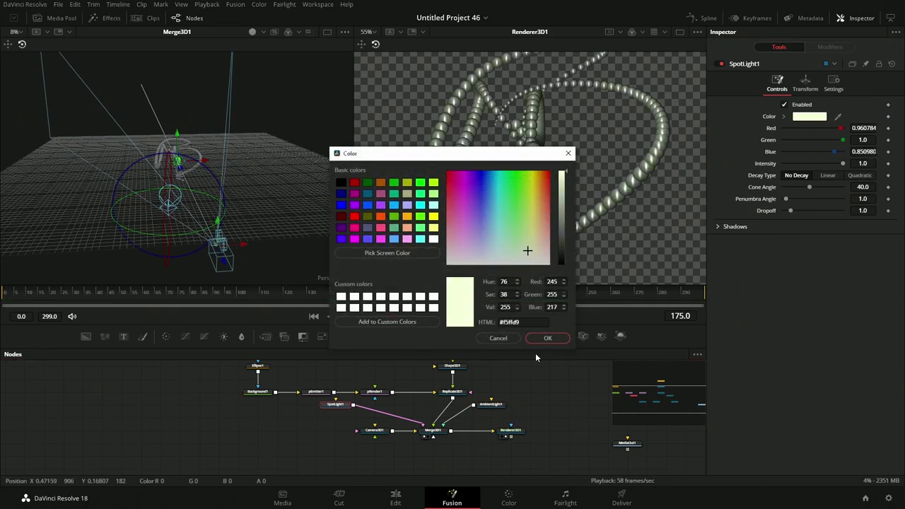
left_click(548, 338)
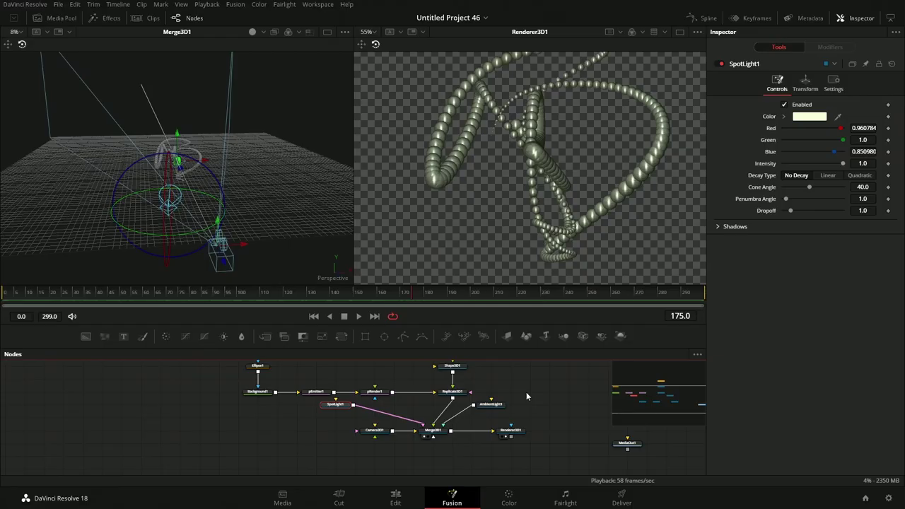
- Reposition the two lights, camera, merge and renderer nodes, with AmbientLight1 directly under SpotLight1
left_click_drag(545, 458, 295, 401)
left_click(442, 437)
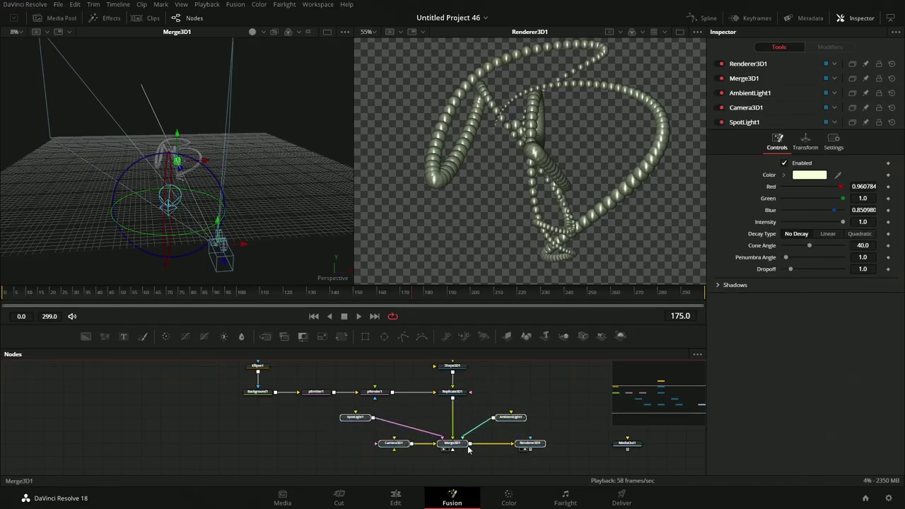
left_click_drag(493, 414, 372, 434)
left_click(532, 423)
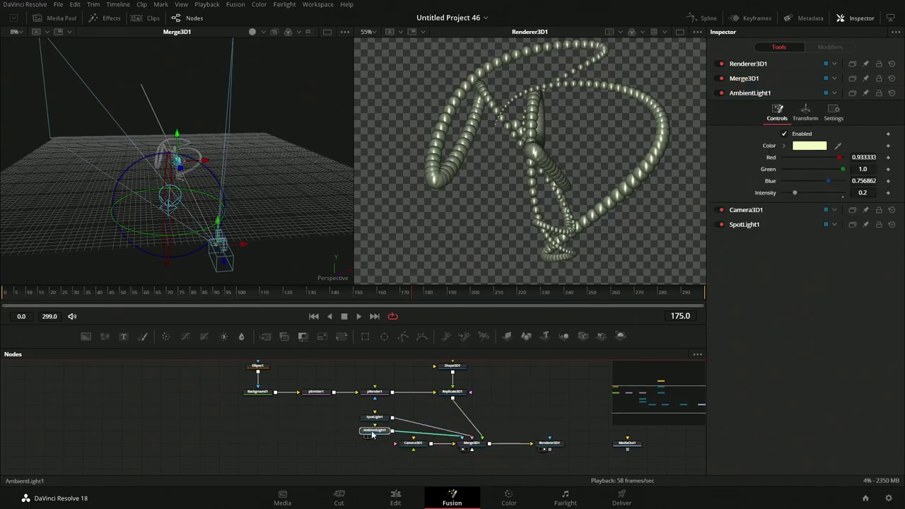
scroll(533, 458, "down", 2)
left_click_drag(570, 439, 312, 383)
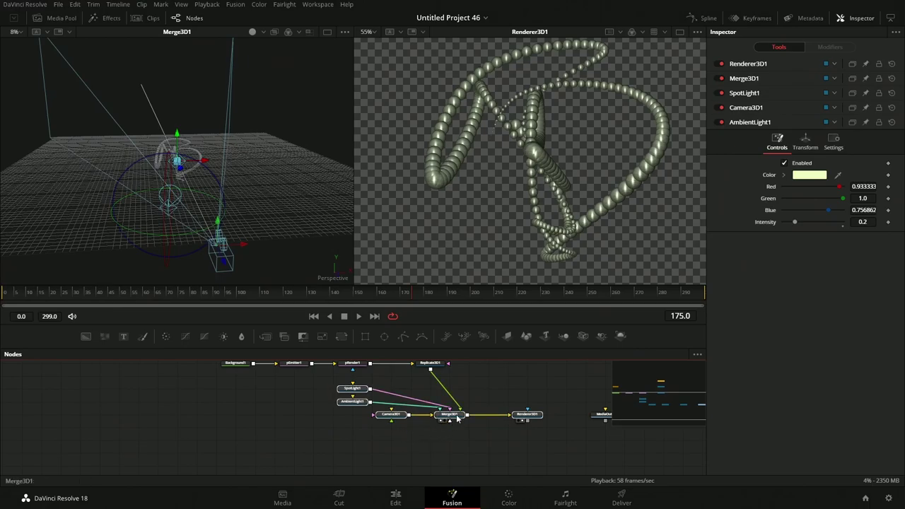
left_click_drag(457, 419, 435, 451)
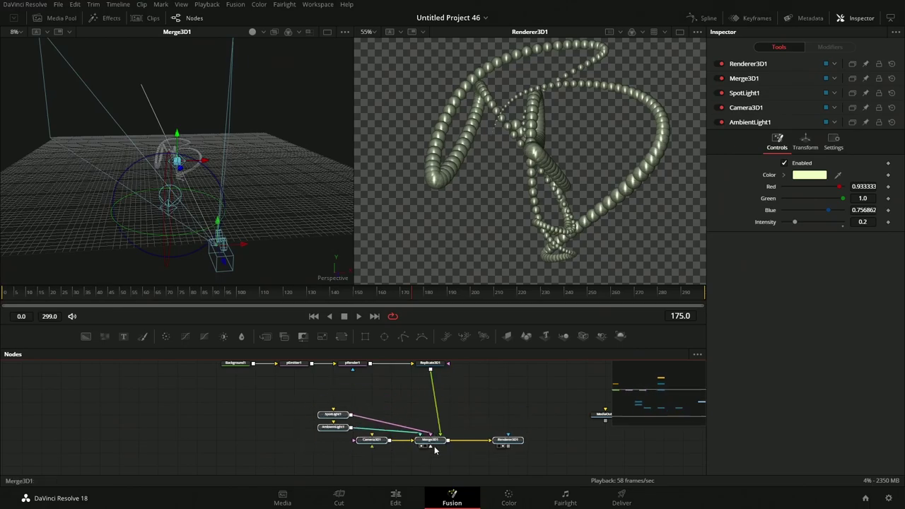
left_click(499, 423)
- Preview the lit trails to frame 104, then view Replicate3D1's output and open its settings
left_click(358, 316)
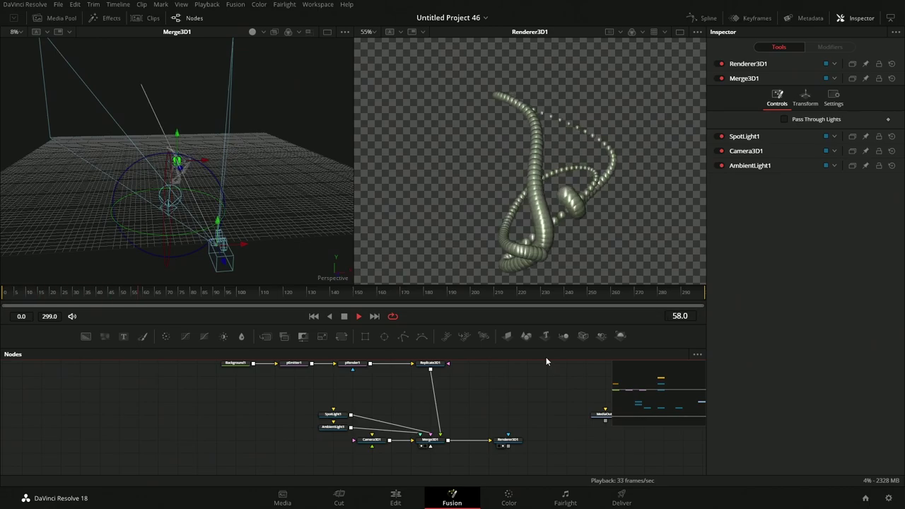
key("space")
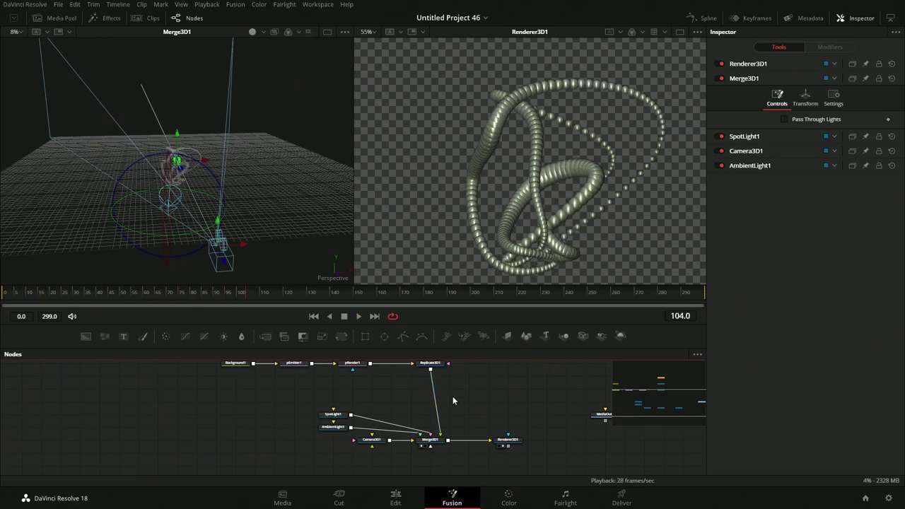
left_click_drag(472, 387, 492, 400)
key("2")
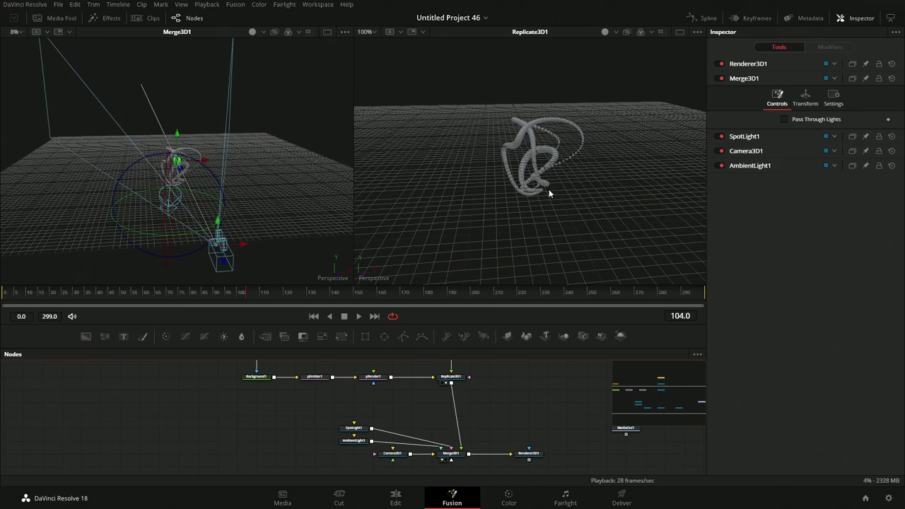
left_click(462, 459)
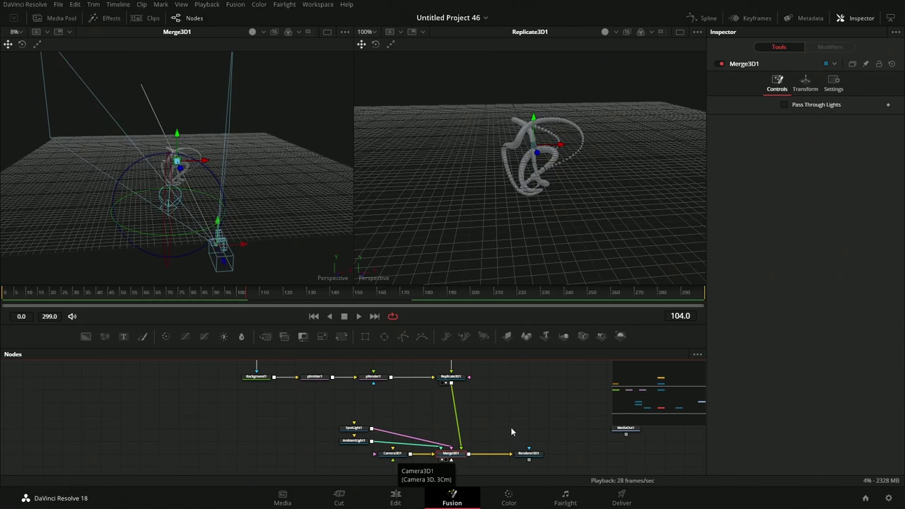
left_click(454, 378)
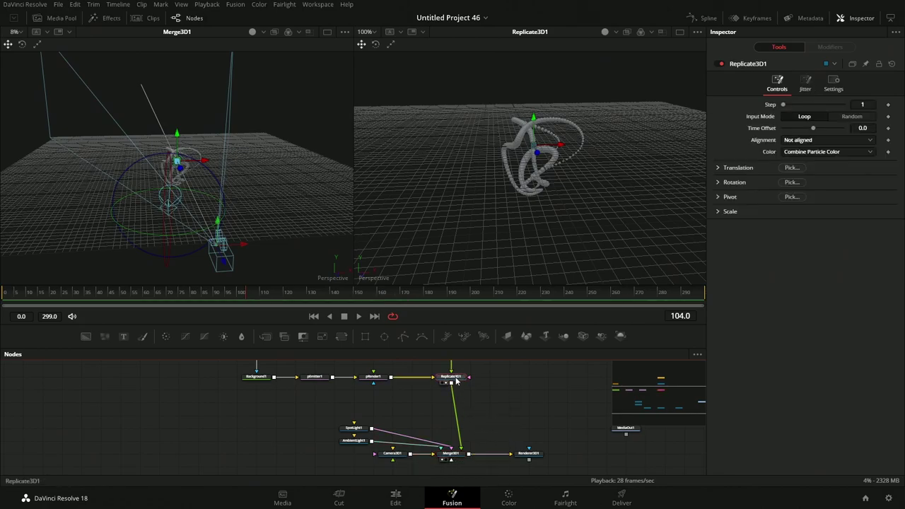
- Add a Transform3D node and insert it between Replicate3D1 and Merge3D1
right_click(470, 402)
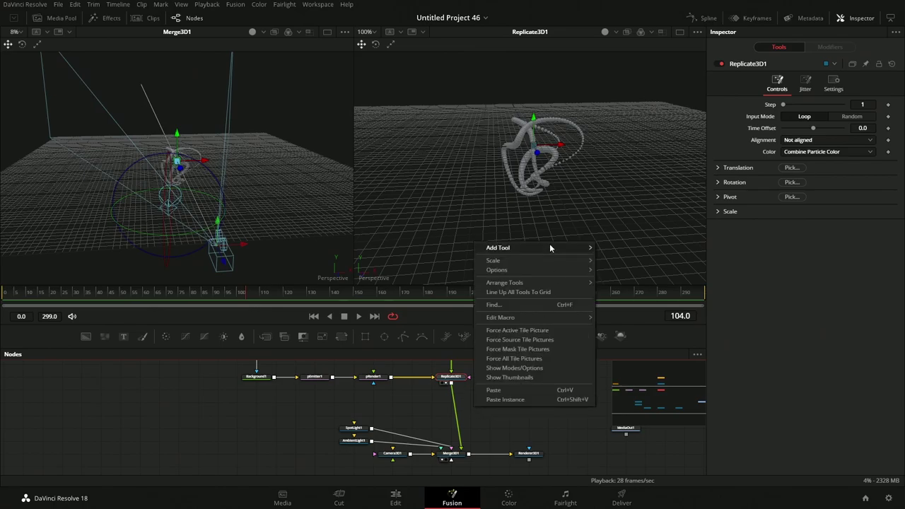
mouse_move(552, 248)
mouse_move(644, 124)
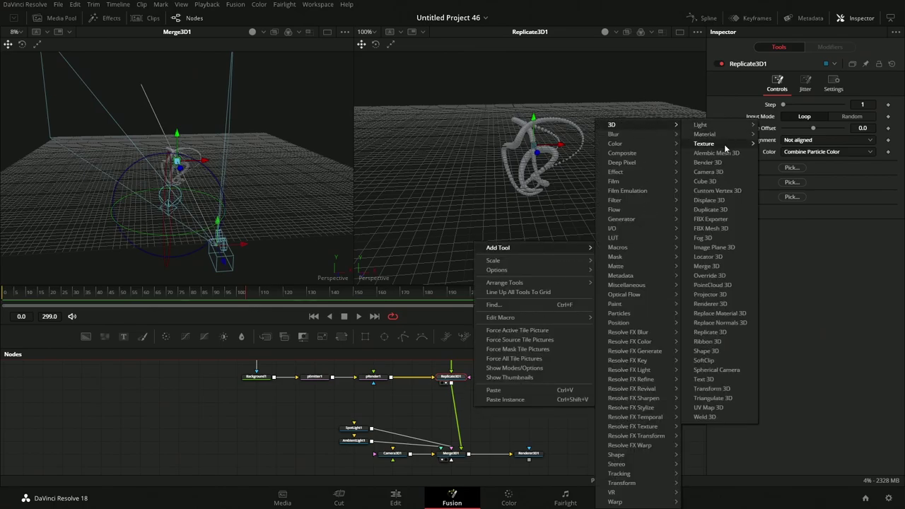
mouse_move(726, 123)
left_click(725, 394)
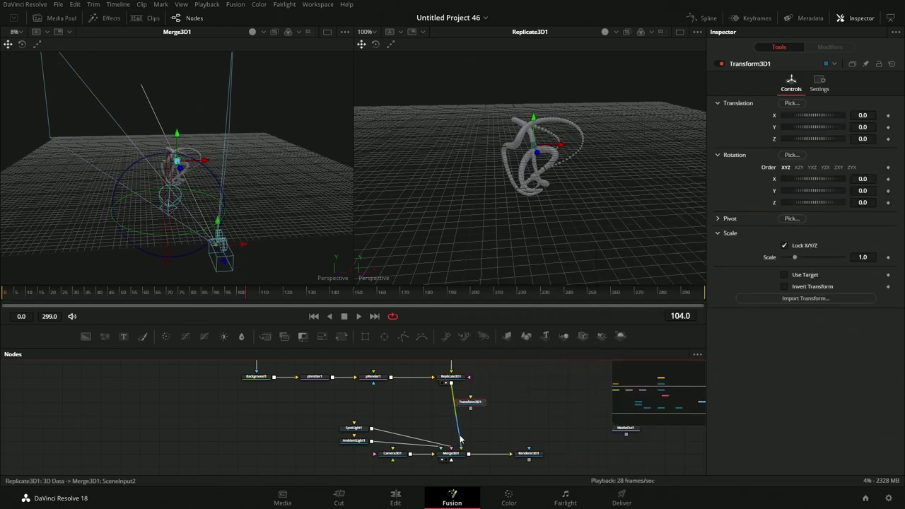
left_click_drag(467, 406, 451, 419)
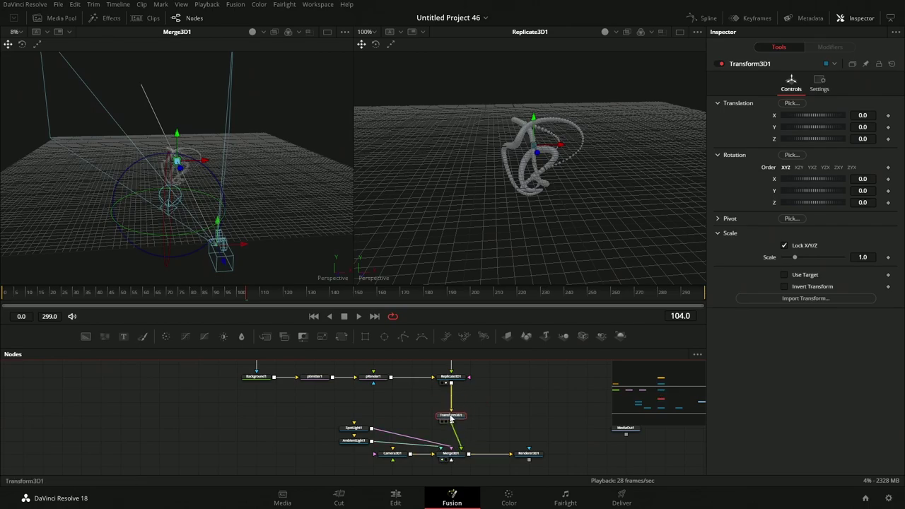
- View Renderer3D1's output, test Transform3D1's translation and rotation, then reset it to defaults
left_click(529, 460)
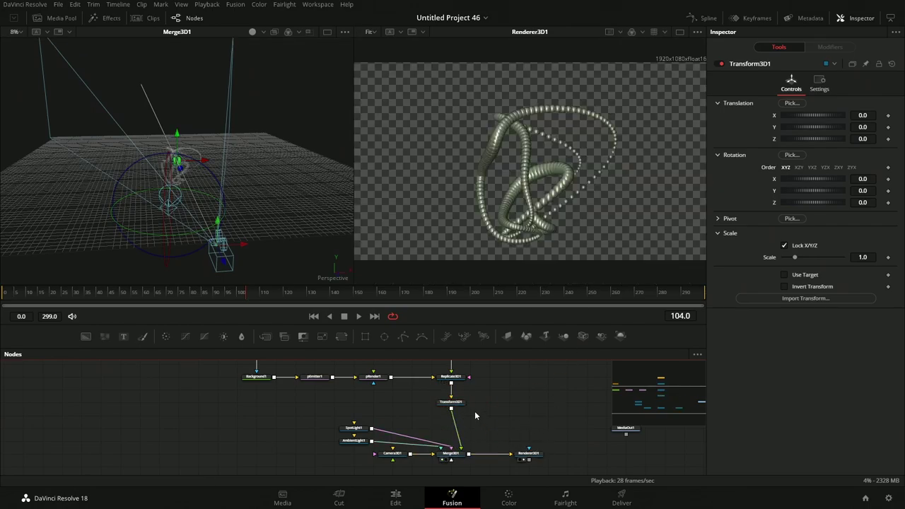
left_click_drag(828, 127, 810, 139)
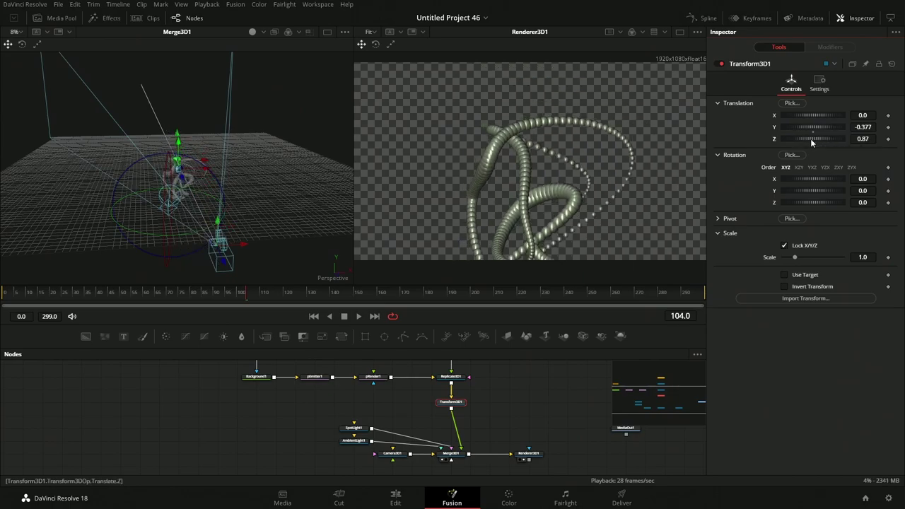
left_click_drag(810, 202, 778, 210)
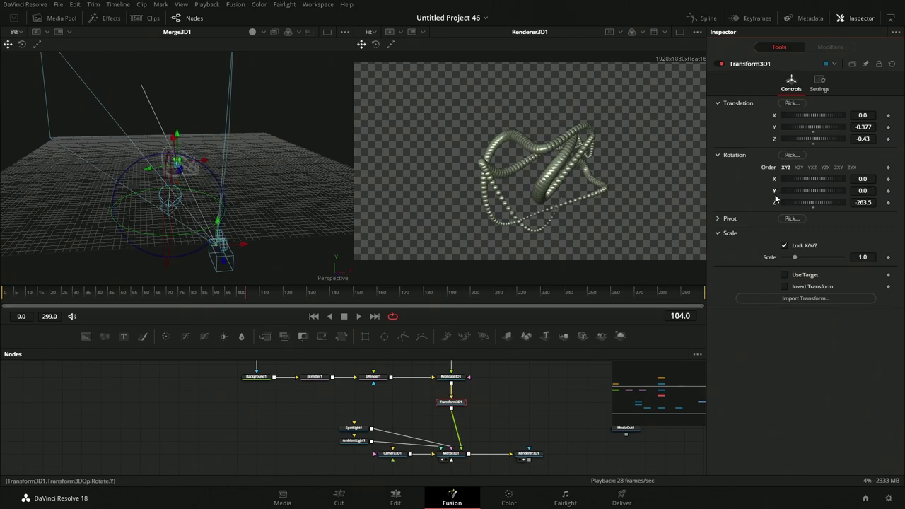
double_click(776, 141)
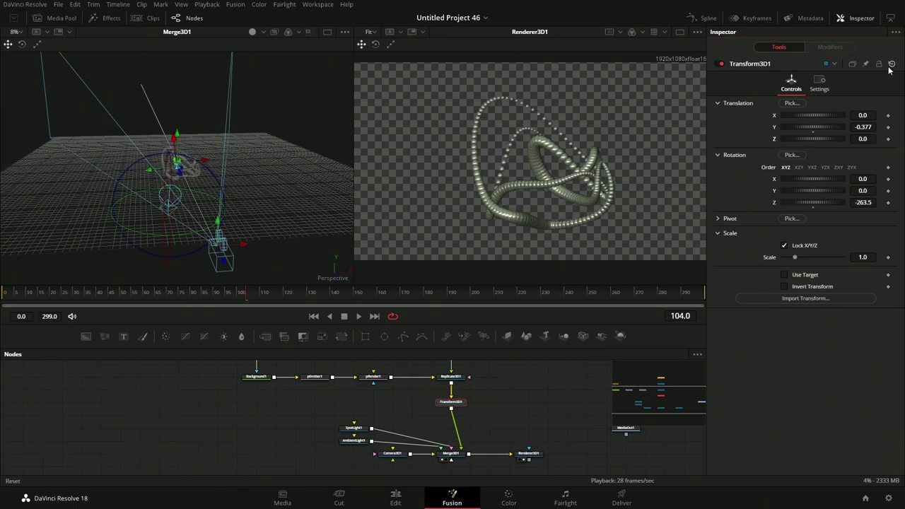
left_click(890, 65)
- Keyframe Transform3D1's Y rotation to reach 360 at frame 299, play it back, and select Renderer3D1
left_click_drag(811, 203, 778, 198)
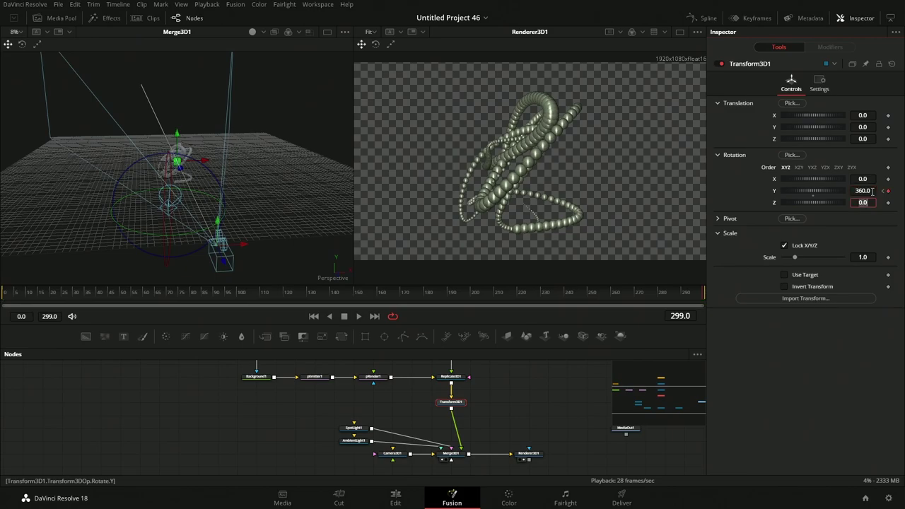
left_click(359, 316)
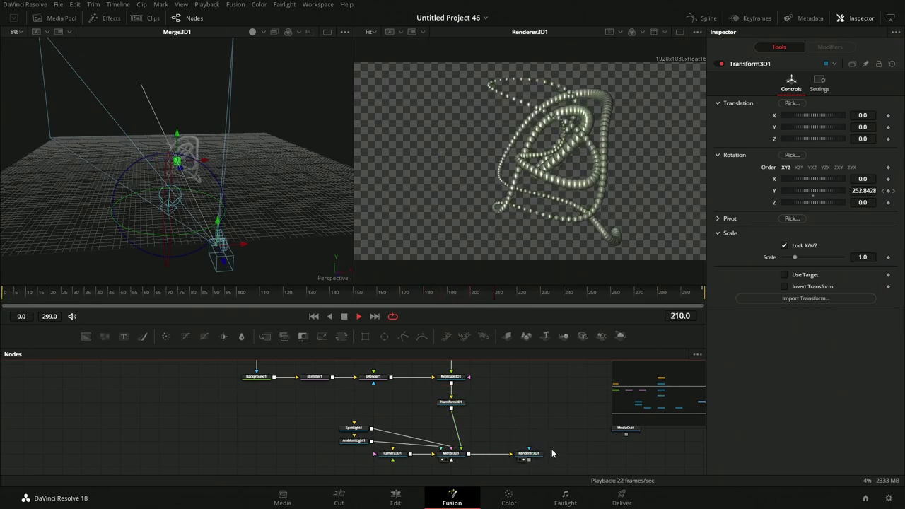
left_click(529, 456)
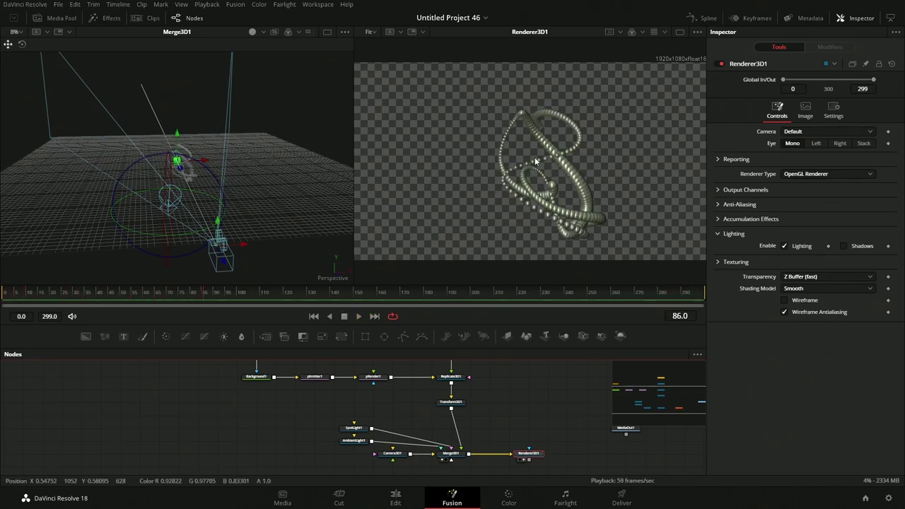
scroll(370, 399, "up", 1)
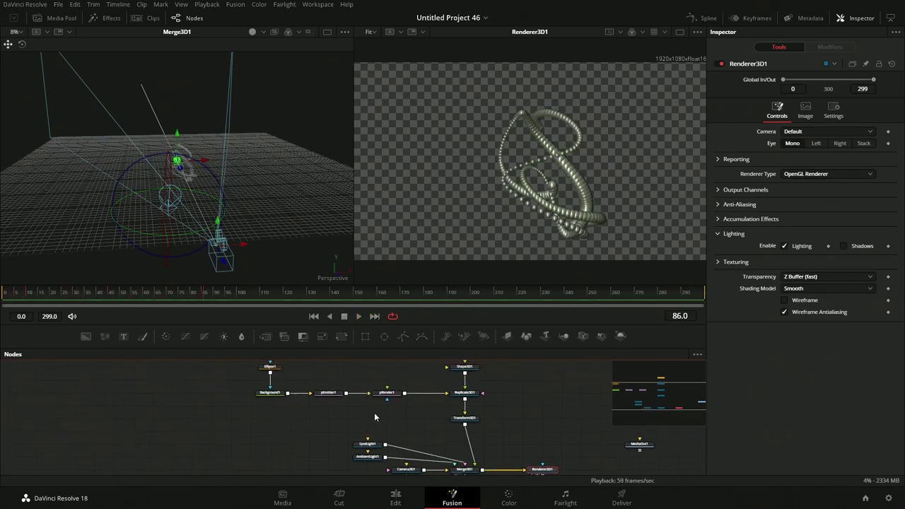
left_click(329, 395)
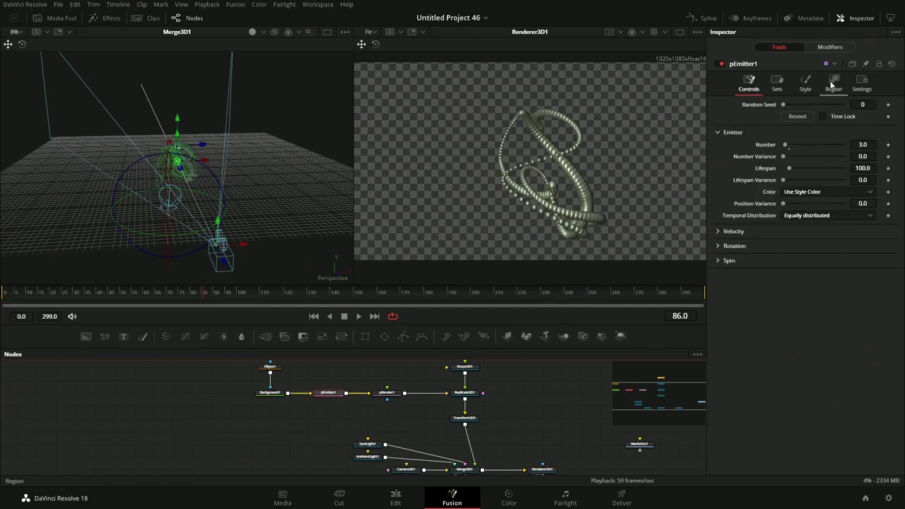
left_click(831, 47)
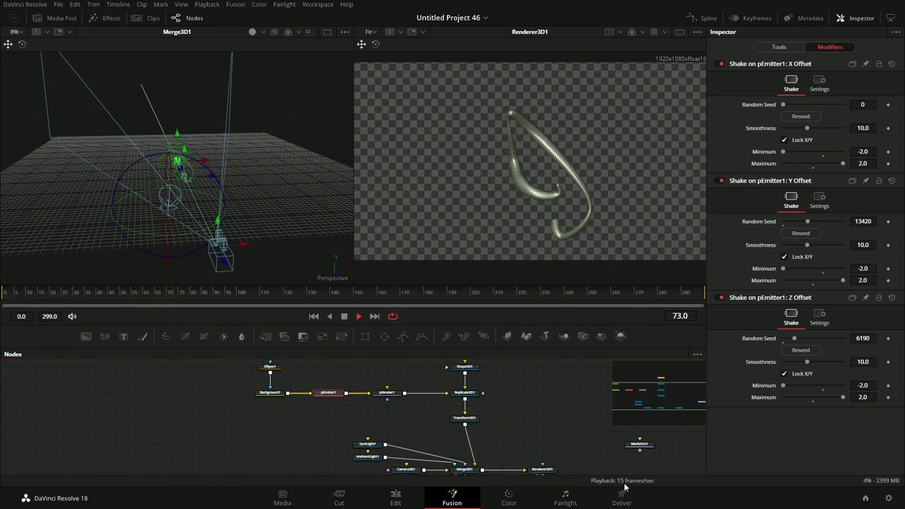
left_click(552, 470)
scroll(541, 434, "down", 1)
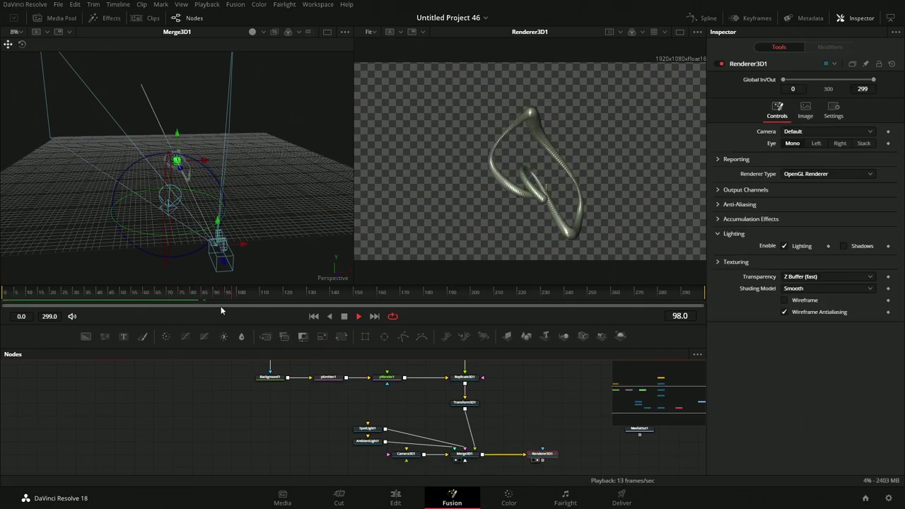
scroll(528, 392, "down", 1)
left_click_drag(553, 390, 522, 396)
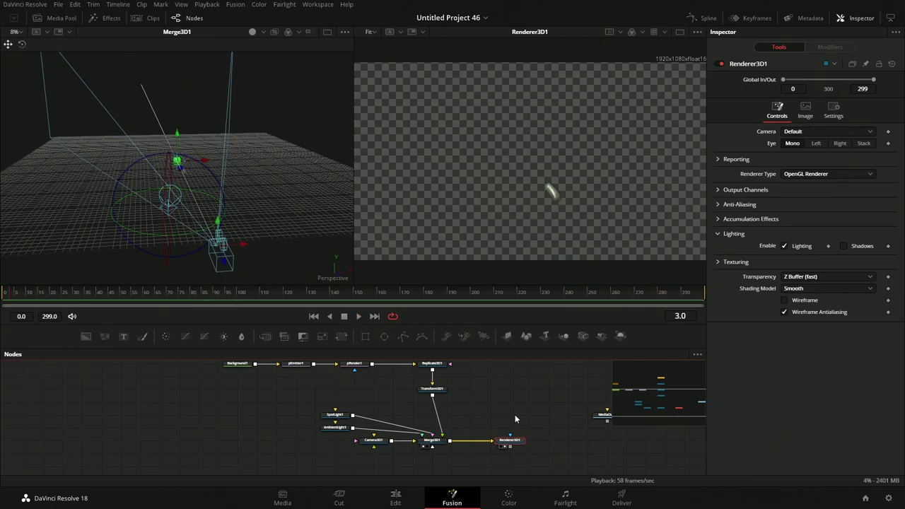
- Nudge the node graph view slightly to the right
left_click_drag(546, 420, 554, 418)
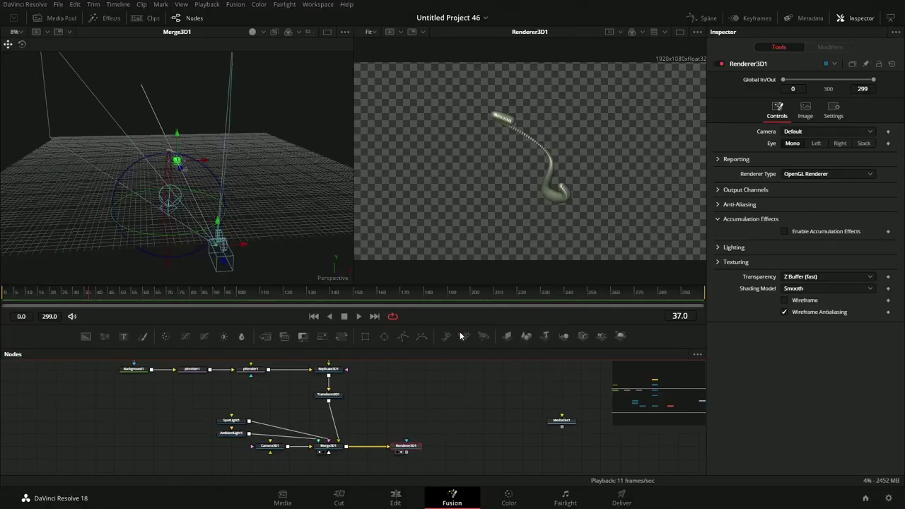
- Enable Motion Blur in the viewer's playback options and confirm it is ticked
right_click(469, 315)
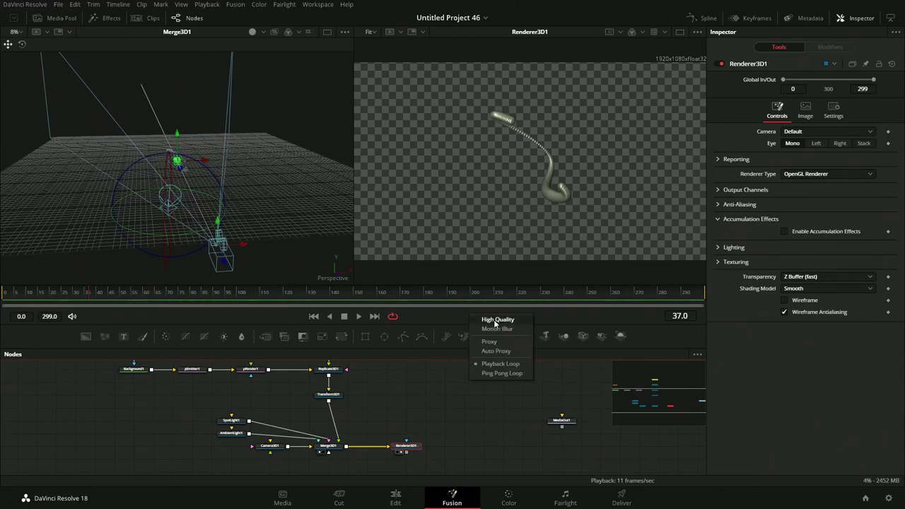
right_click(469, 326)
left_click(507, 333)
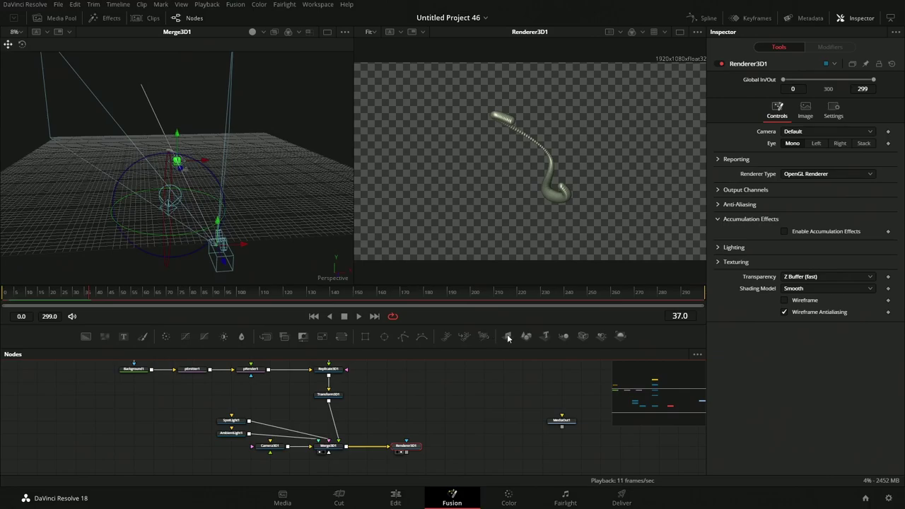
right_click(477, 316)
left_click(500, 333)
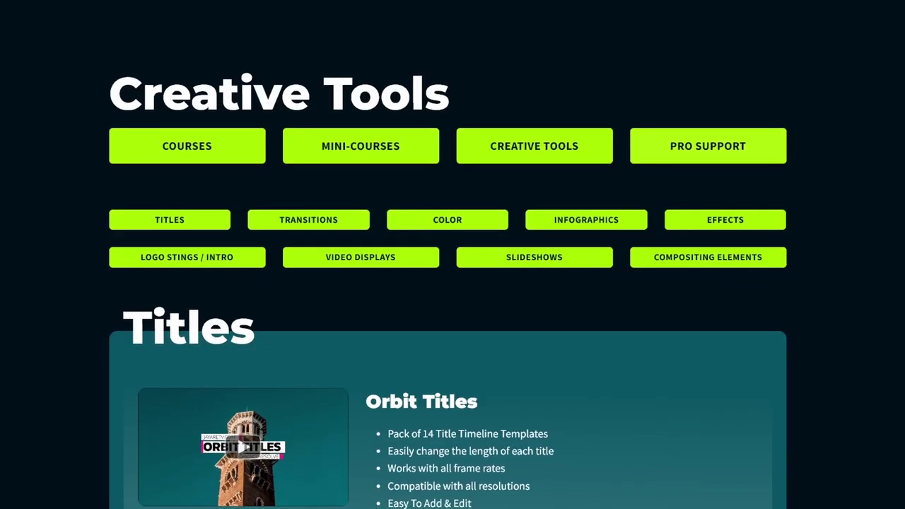
- Scroll past the Titles, Transitions and Color packs to Compositing Elements such as Light Leaks 1
scroll(453, 255, "down", 3)
scroll(453, 255, "down", 5)
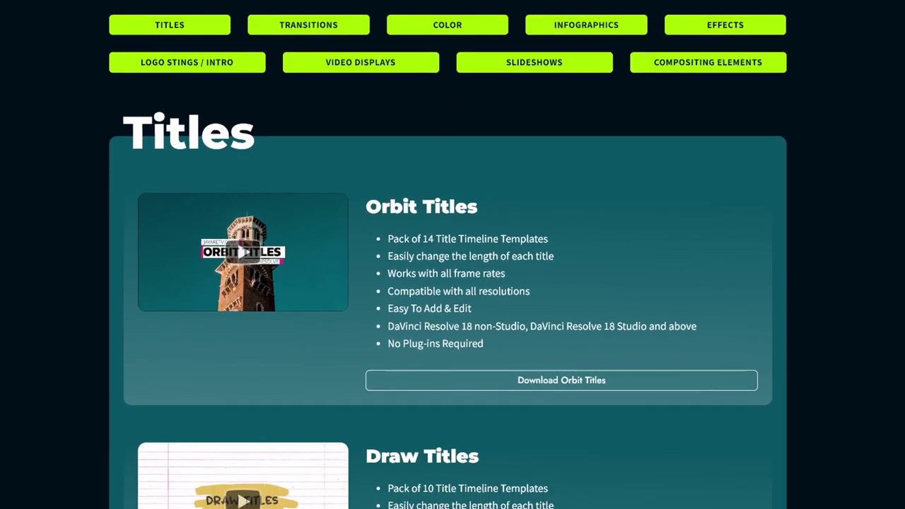
scroll(452, 255, "down", 15)
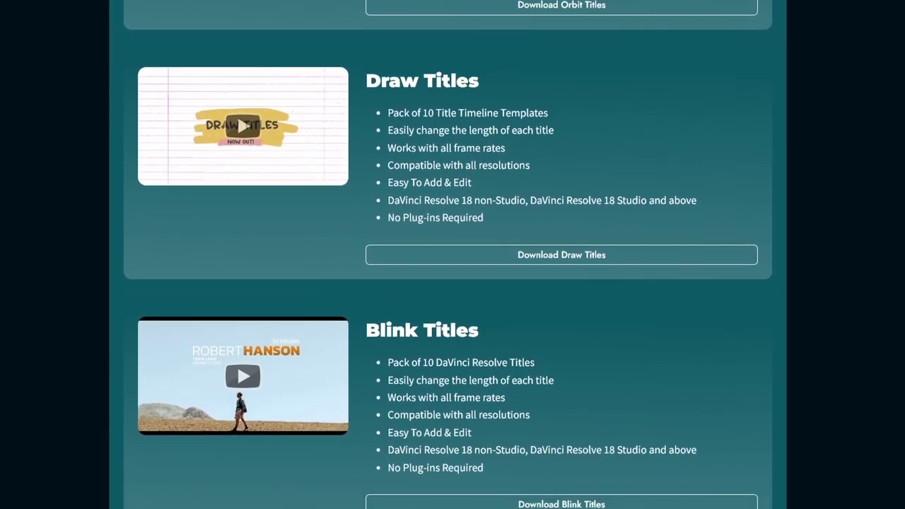
scroll(453, 254, "down", 10)
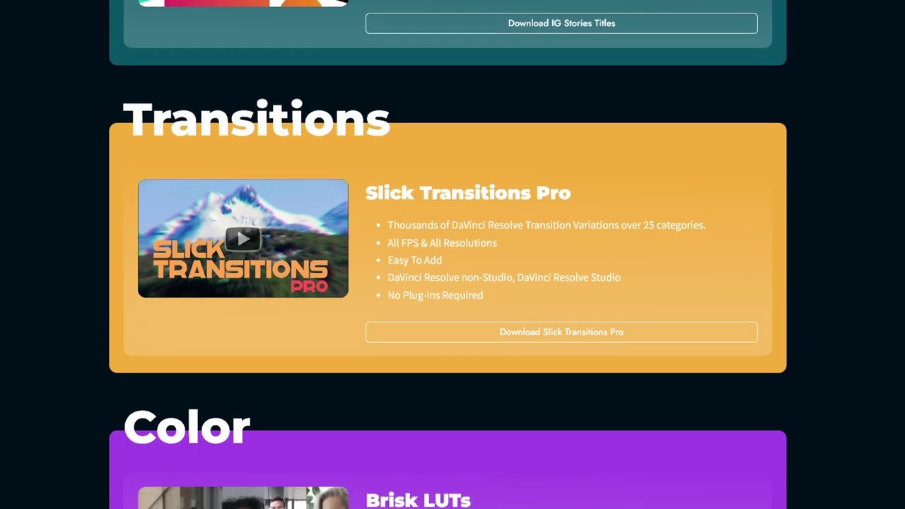
scroll(452, 254, "down", 2)
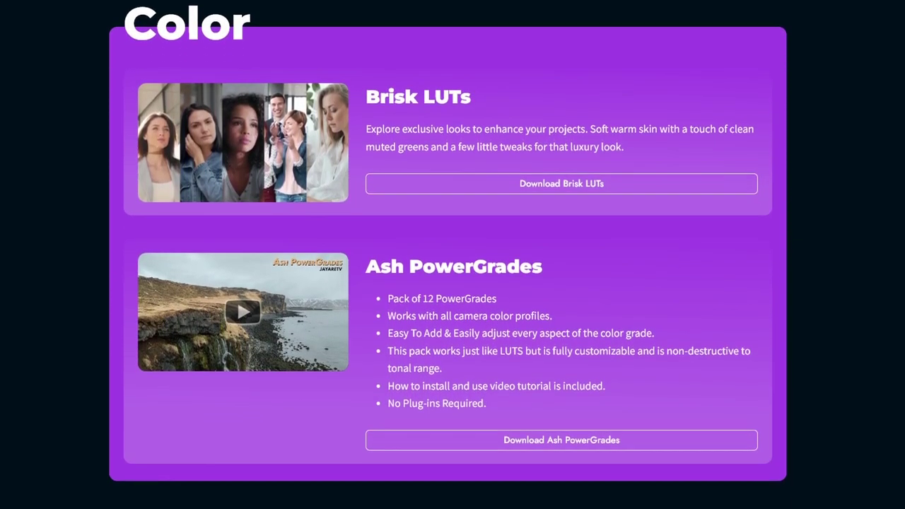
scroll(453, 255, "down", 2)
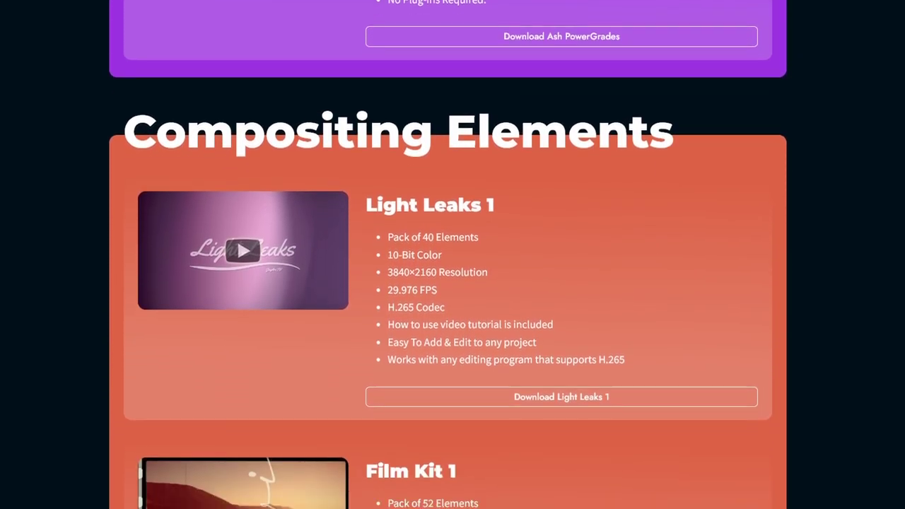